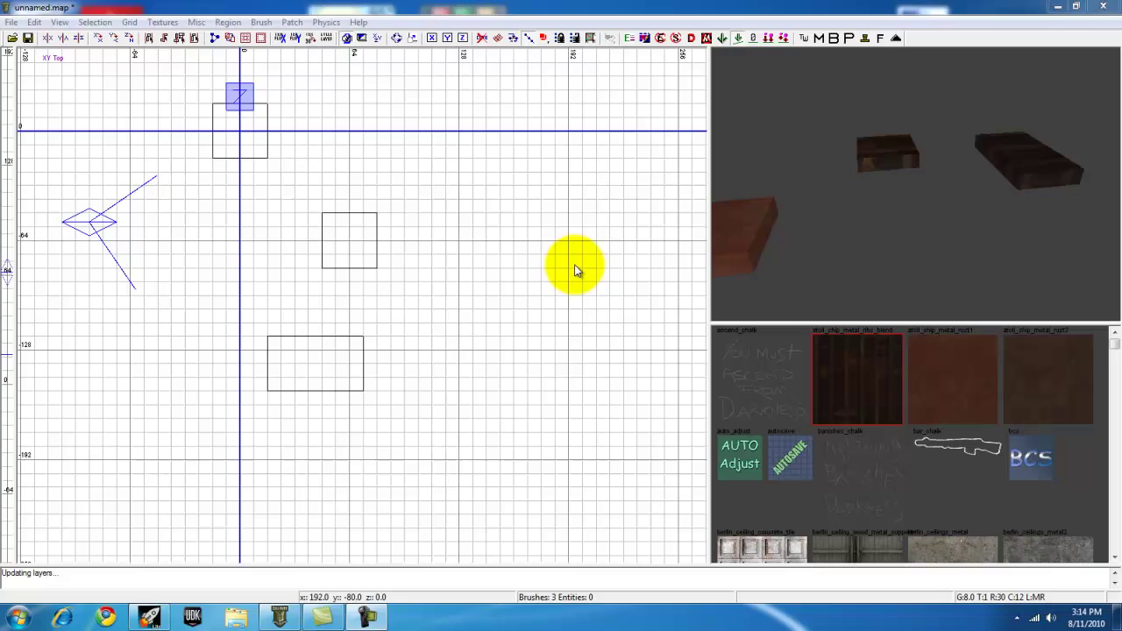
# - Start a new empty map, discarding the unsaved changes to the current one
pyautogui.moveTo(575, 265); pyautogui.dragTo(578, 262, button='right')
pyautogui.moveTo(963, 240)
pyautogui.mouseDown(button='right')
pyautogui.moveTo(970, 221)
pyautogui.moveTo(961, 250)
pyautogui.moveTo(922, 213)
pyautogui.moveTo(894, 234)
pyautogui.mouseUp(button='right')
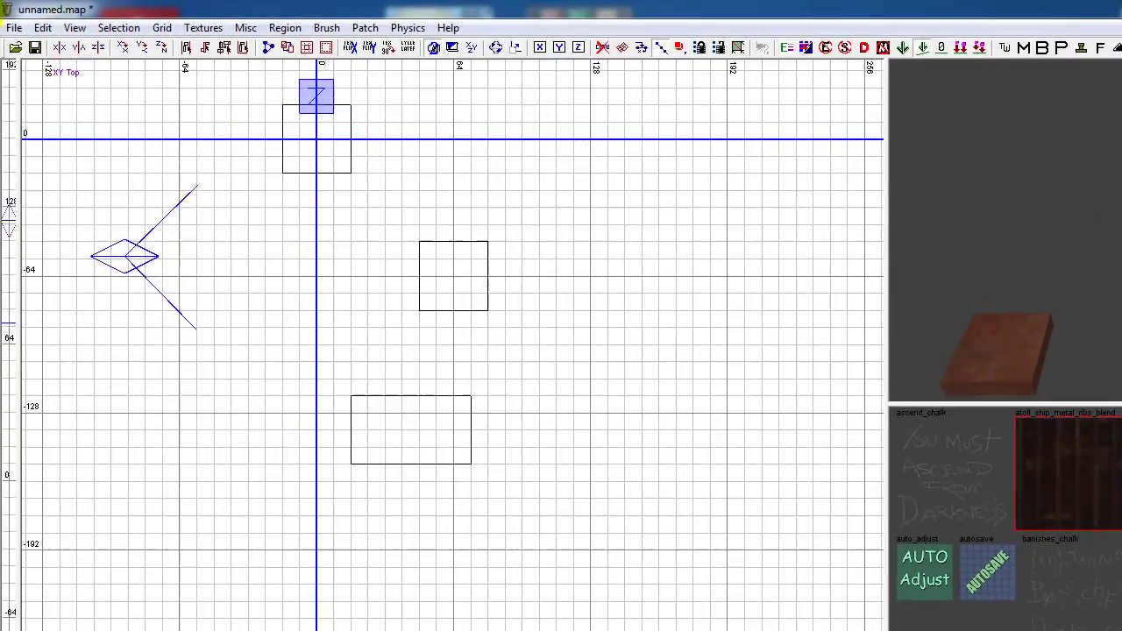
pyautogui.click(11, 22)
pyautogui.click(35, 53)
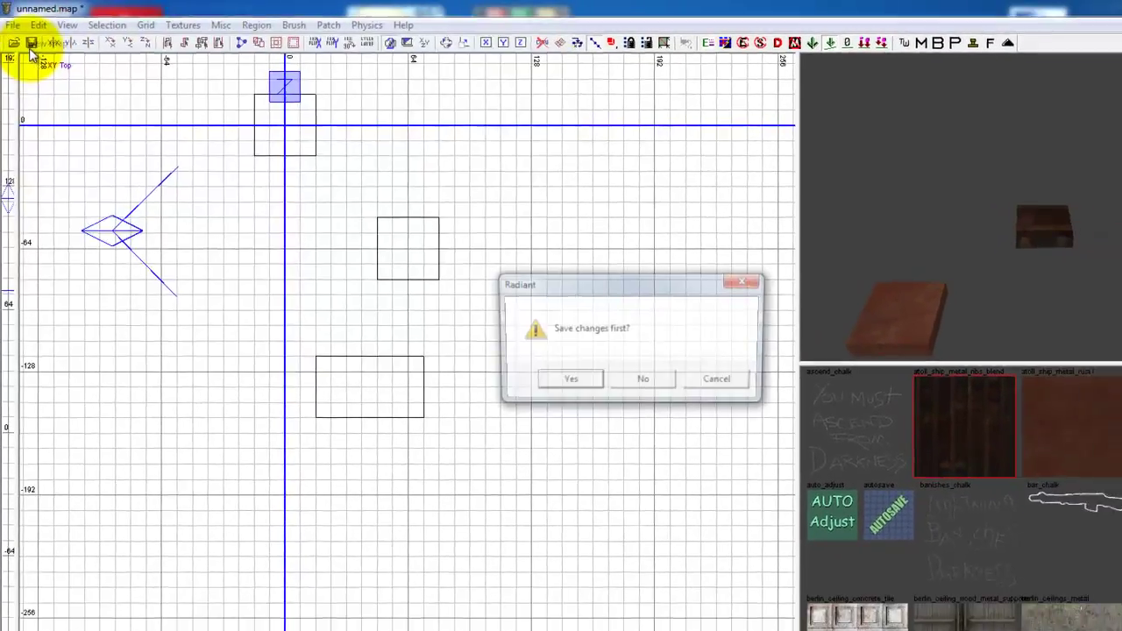
pyautogui.click(590, 342)
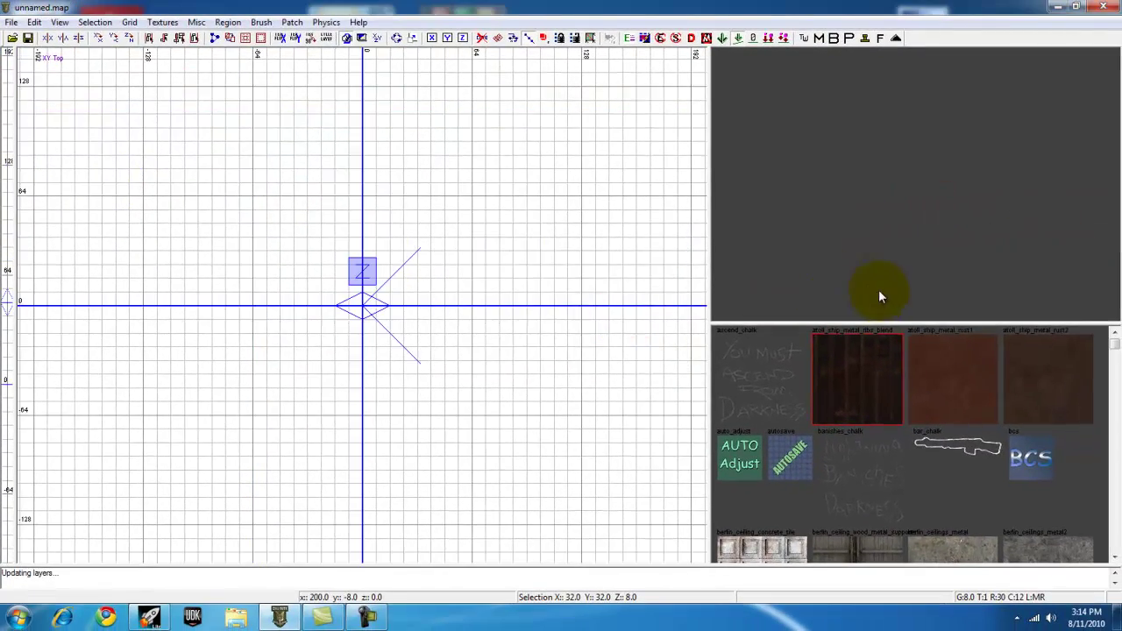
# - Open the Layers window and move it aside so the grid origin stays free for drawing
pyautogui.moveTo(878, 291); pyautogui.dragTo(879, 294, button='right')
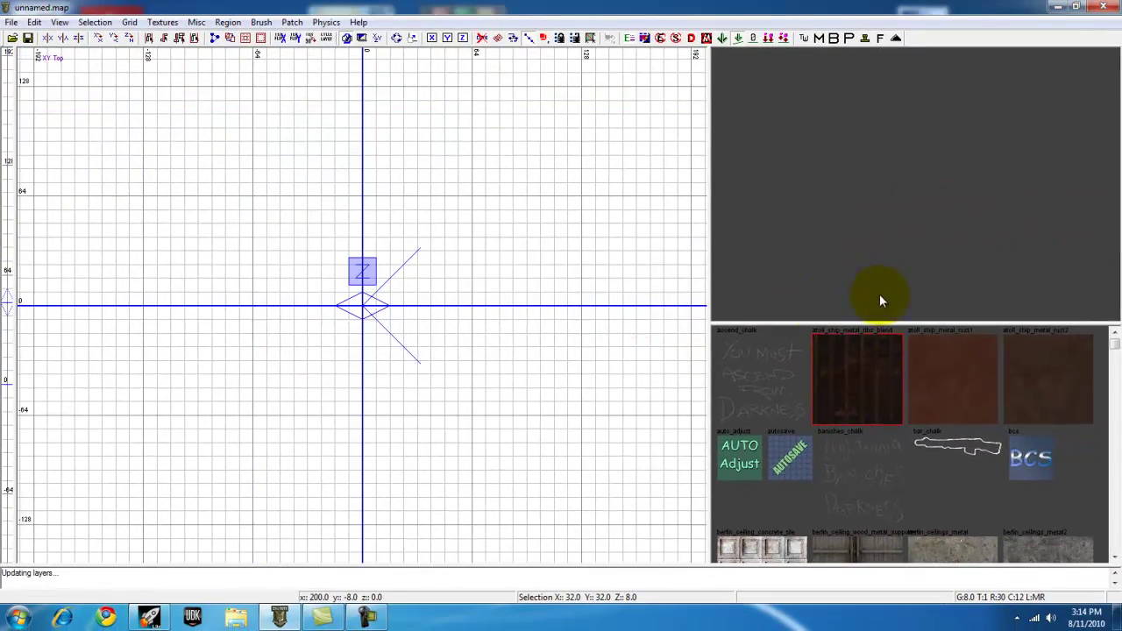
pyautogui.moveTo(458, 314)
pyautogui.mouseDown(button='right')
pyautogui.moveTo(444, 294)
pyautogui.moveTo(347, 286)
pyautogui.moveTo(361, 283)
pyautogui.moveTo(363, 266)
pyautogui.mouseUp(button='right')
pyautogui.moveTo(314, 218); pyautogui.dragTo(359, 268, button='right')
pyautogui.press('l')
pyautogui.moveTo(517, 62)
pyautogui.mouseDown()
pyautogui.moveTo(194, 88)
pyautogui.moveTo(114, 64)
pyautogui.mouseUp()
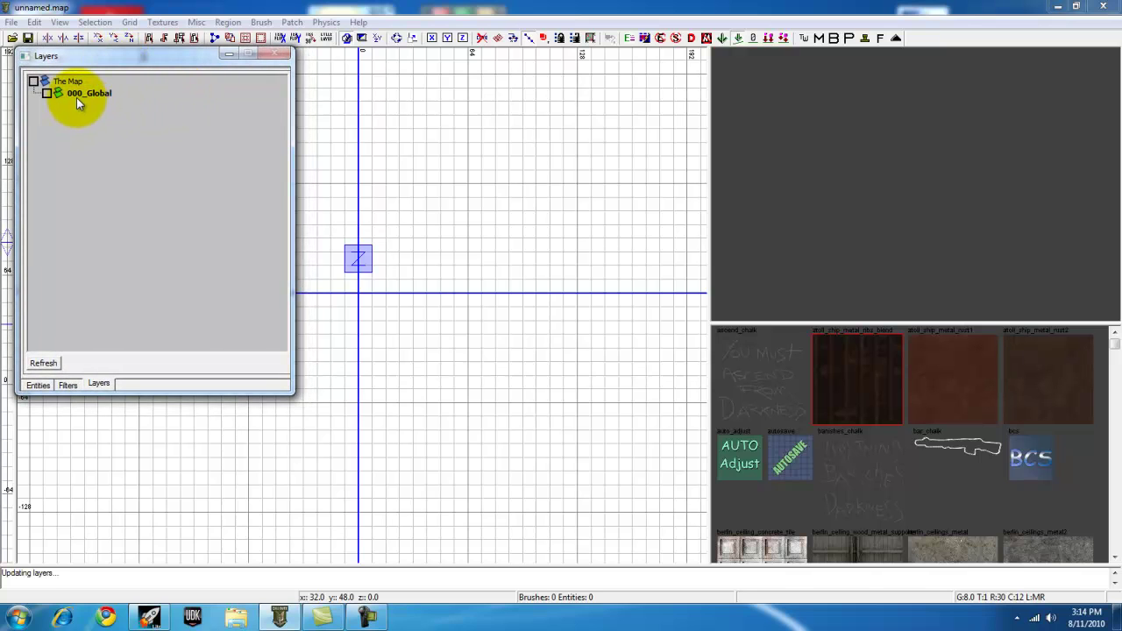
pyautogui.moveTo(385, 259); pyautogui.dragTo(495, 277, button='right')
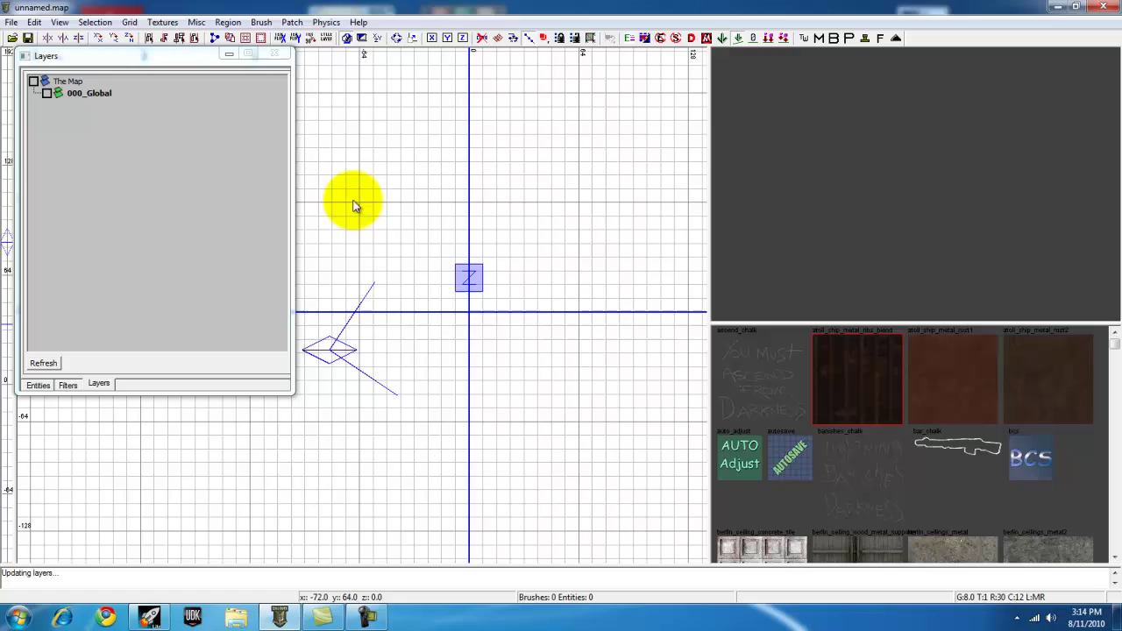
# - Draw two diagonally adjoining 64 × 64 brushes meeting at the origin, the second textured atoll_ship_metal_rust1
pyautogui.moveTo(355, 205); pyautogui.dragTo(476, 315)
pyautogui.press('Escape')
pyautogui.click(960, 383)
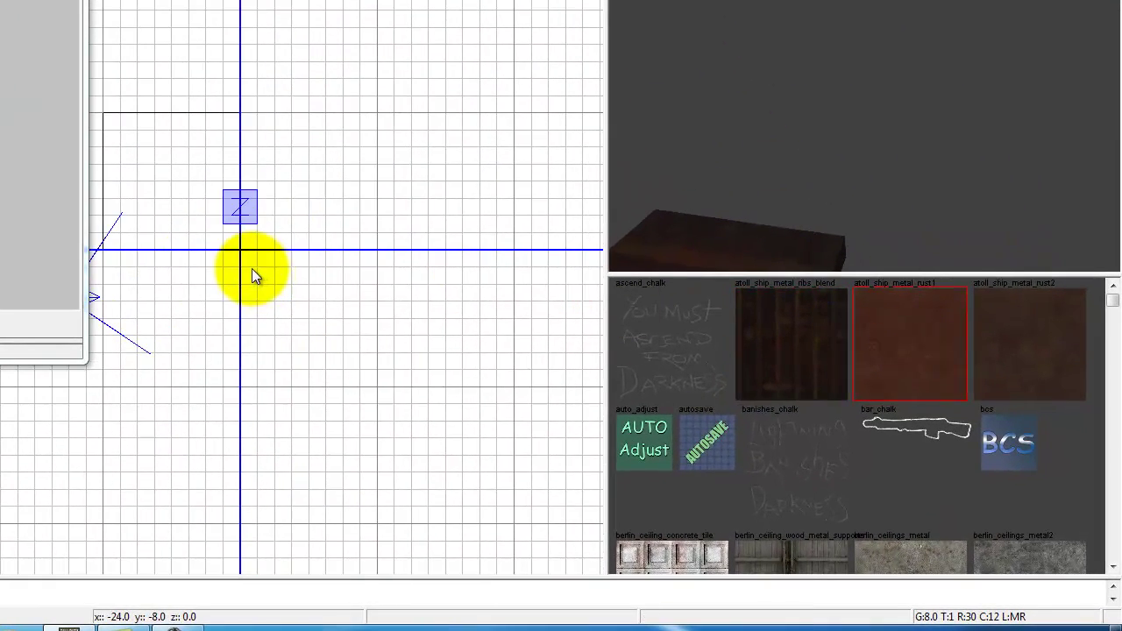
pyautogui.moveTo(243, 248)
pyautogui.mouseDown()
pyautogui.moveTo(395, 401)
pyautogui.moveTo(378, 387)
pyautogui.mouseUp()
pyautogui.press('Escape')
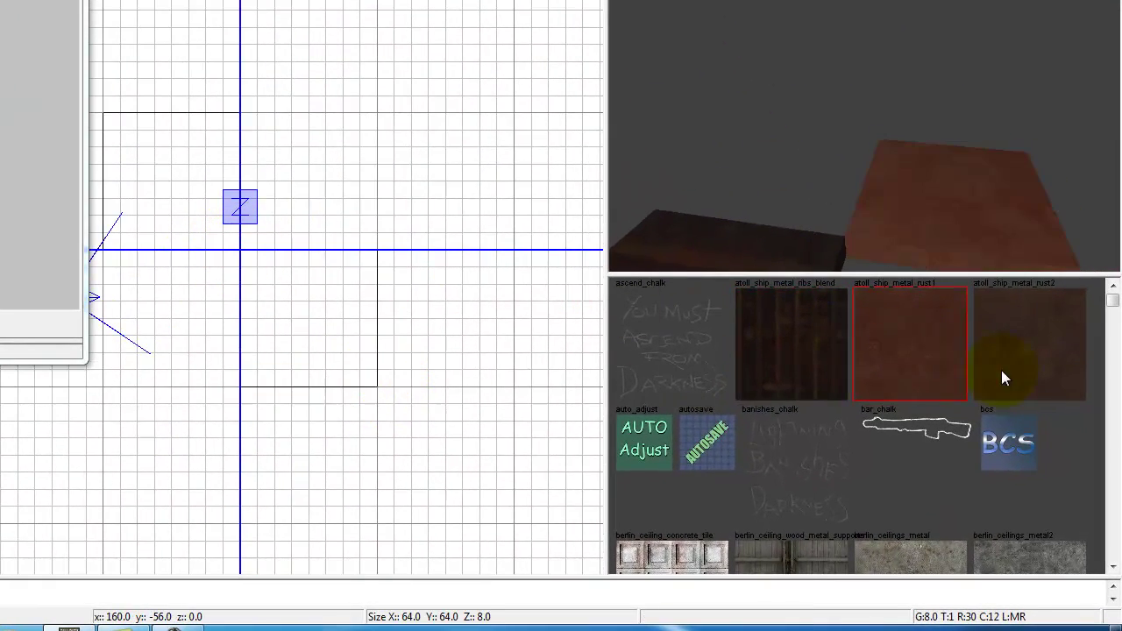
# - Draw a third 64 × 64 brush textured atoll_ship_metal_rust2, starting diagonally at the second brush's outer corner (64, -64)
pyautogui.click(1008, 372)
pyautogui.moveTo(214, 414); pyautogui.dragTo(148, 345, button='right')
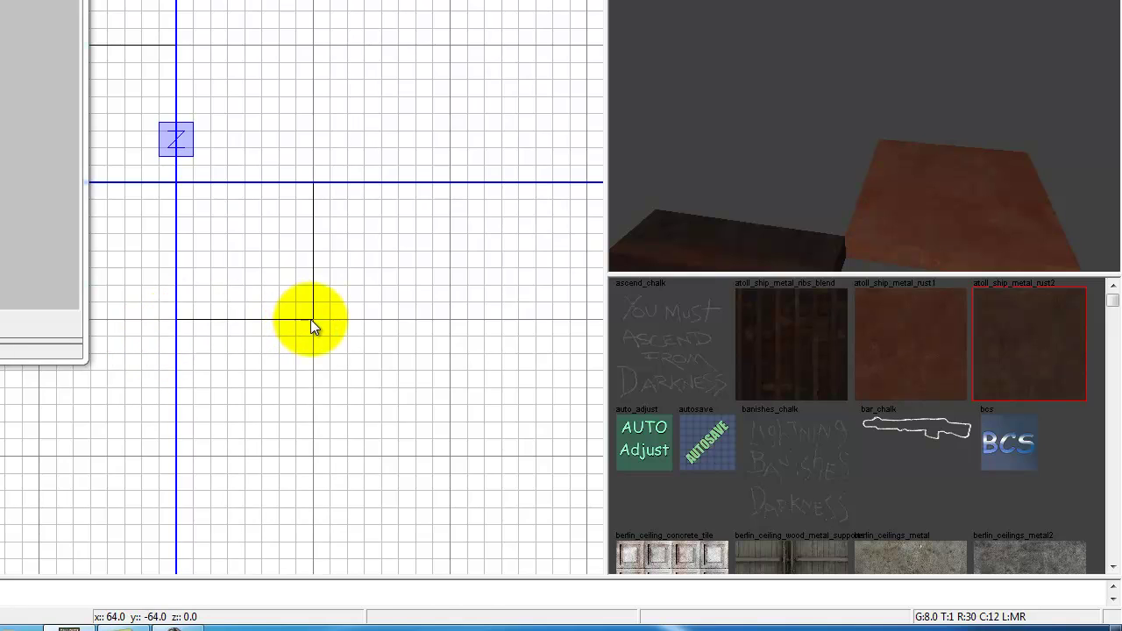
pyautogui.moveTo(311, 320); pyautogui.dragTo(459, 455)
pyautogui.scroll(-2, 864, 543)
pyautogui.press('Escape')
# - Draw a fourth 64 × 64 brush textured berlin_ceilings_metal, continuing the diagonal row from the third brush's outer corner
pyautogui.click(874, 551)
pyautogui.moveTo(295, 476); pyautogui.dragTo(208, 397, button='right')
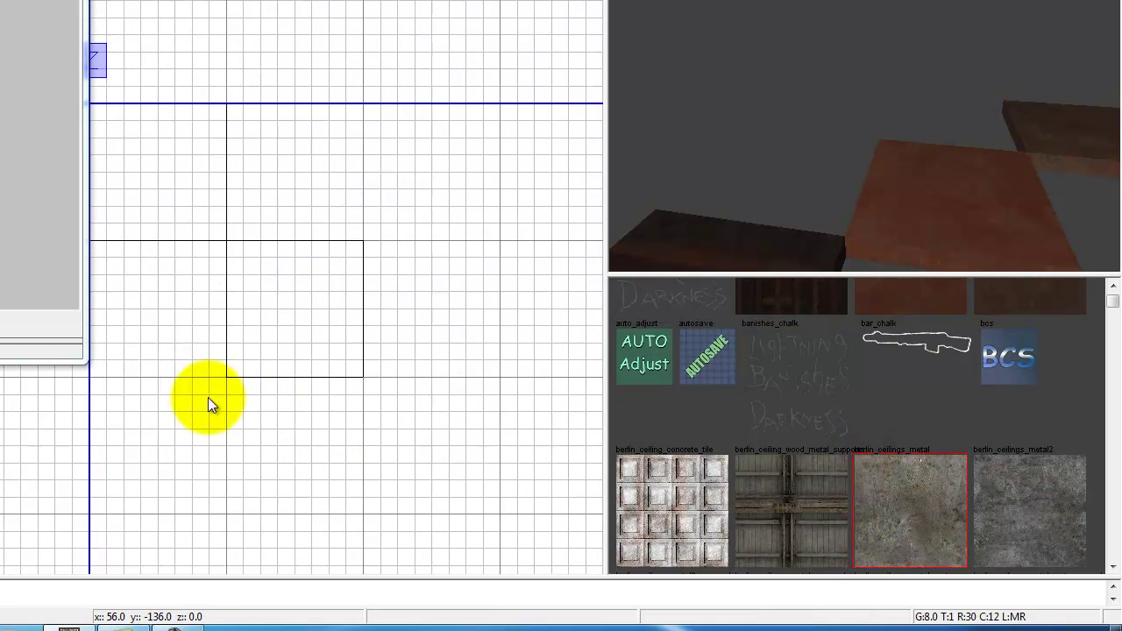
pyautogui.moveTo(366, 382); pyautogui.dragTo(508, 519)
pyautogui.press('Escape')
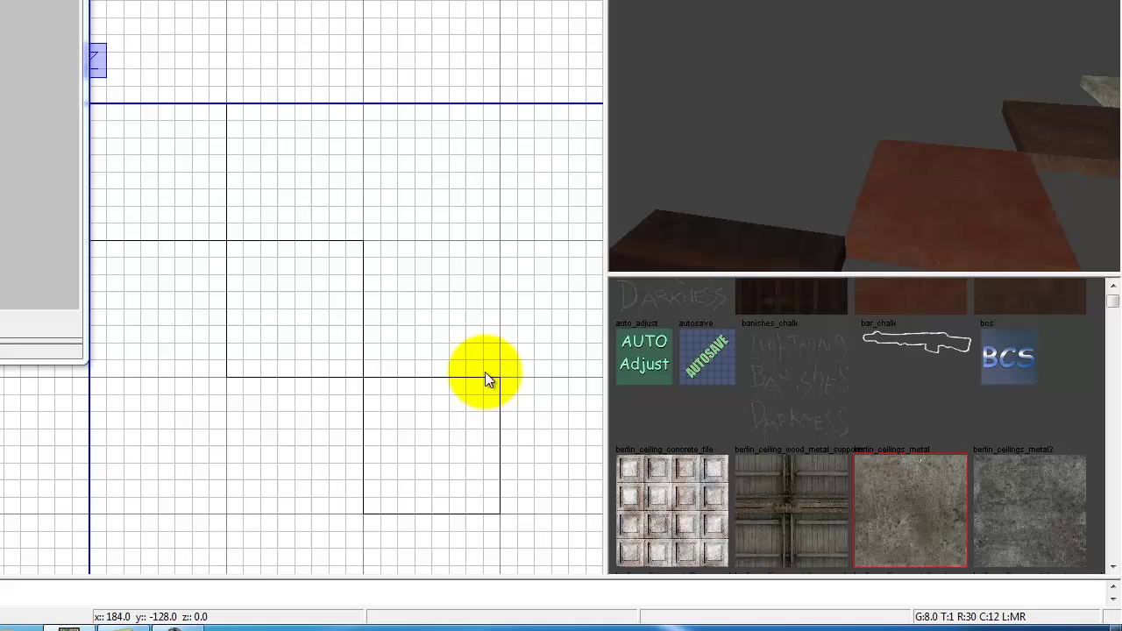
# - Select the dark ribbed-metal brush and the adjoining red rust brush in the 3D view
pyautogui.moveTo(433, 361)
pyautogui.mouseDown(button='right')
pyautogui.moveTo(477, 381)
pyautogui.moveTo(490, 368)
pyautogui.mouseUp(button='right')
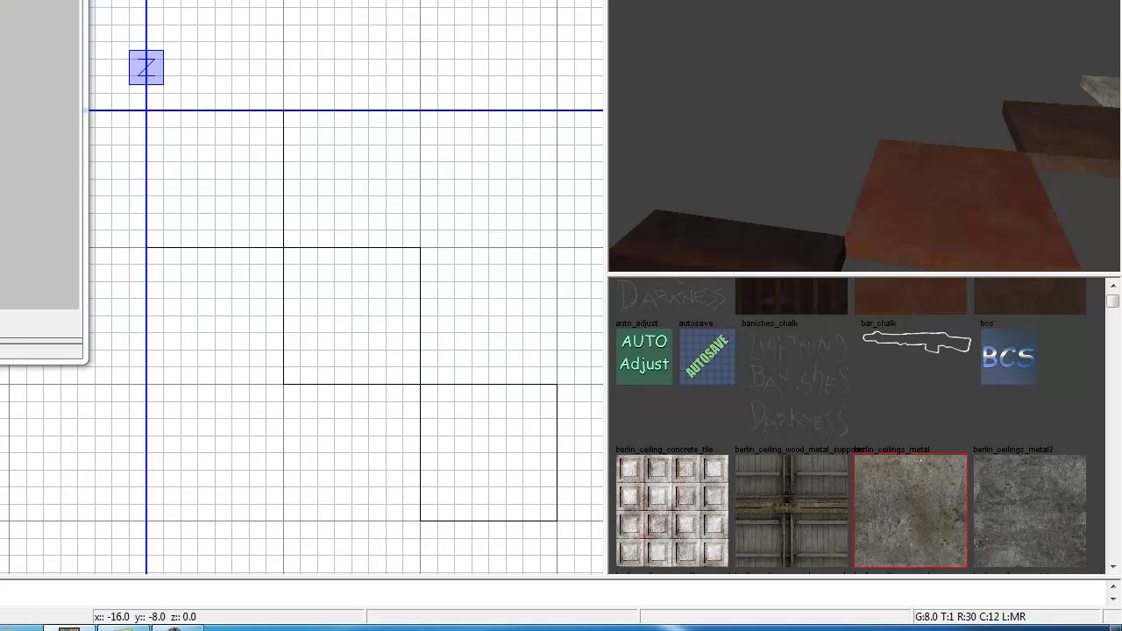
pyautogui.scroll(-2, 852, 158)
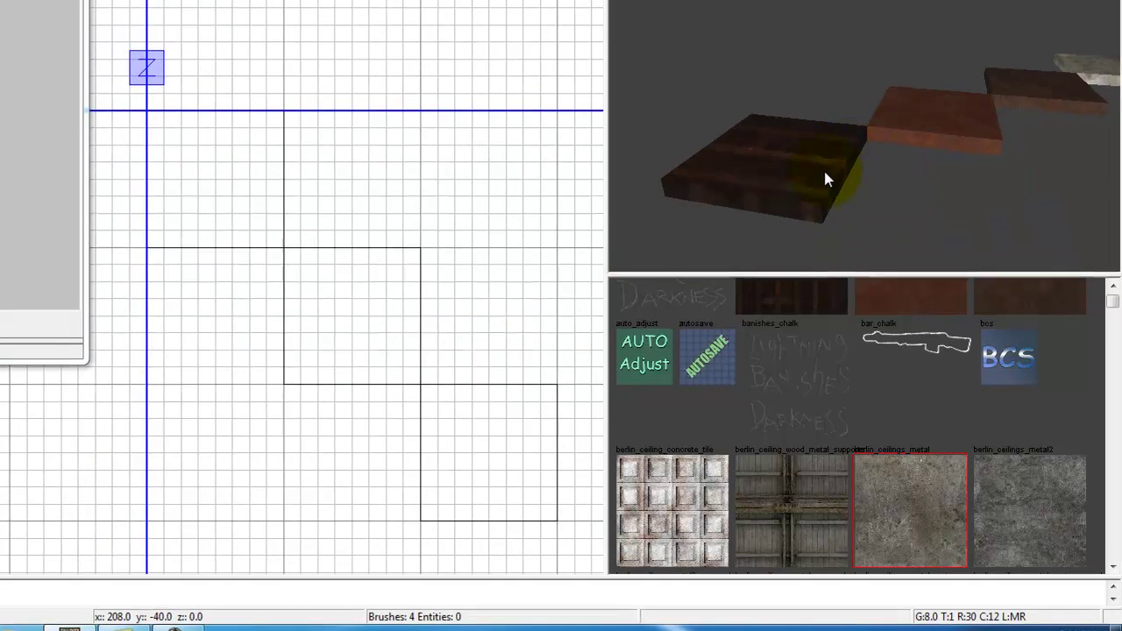
pyautogui.moveTo(826, 179); pyautogui.dragTo(756, 188, button='right')
pyautogui.scroll(-2, 434, 189)
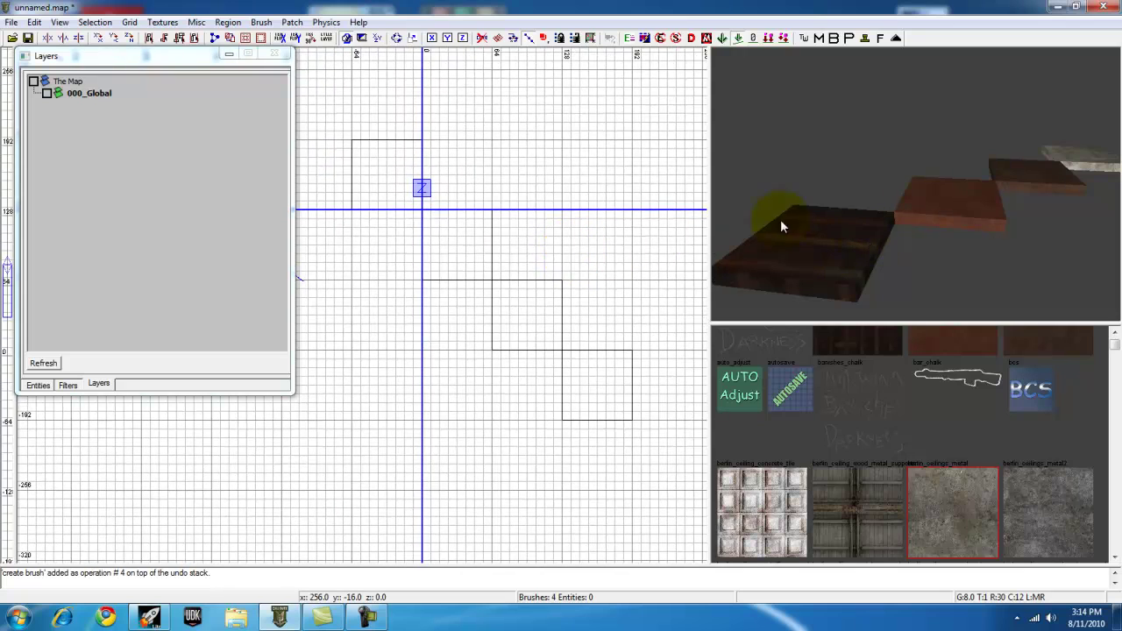
pyautogui.keyDown('shift'); pyautogui.click(783, 226); pyautogui.keyUp('shift')
pyautogui.scroll(2, 927, 242)
pyautogui.keyDown('shift'); pyautogui.click(887, 213); pyautogui.keyUp('shift')
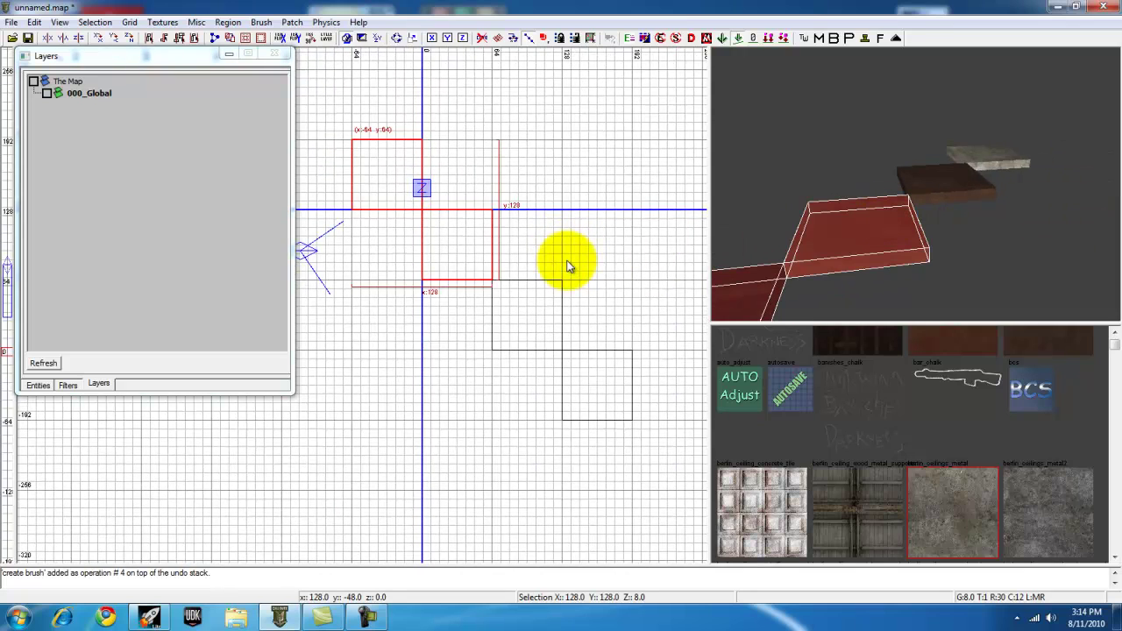
# - Cycle the 2D view through its orientations and back to XY Top to inspect the selected brushes
pyautogui.moveTo(570, 263); pyautogui.dragTo(471, 207, button='right')
pyautogui.hotkey('ctrl', 'Tab')
pyautogui.hotkey('ctrl', 'Tab')
pyautogui.hotkey('ctrl', 'Tab')
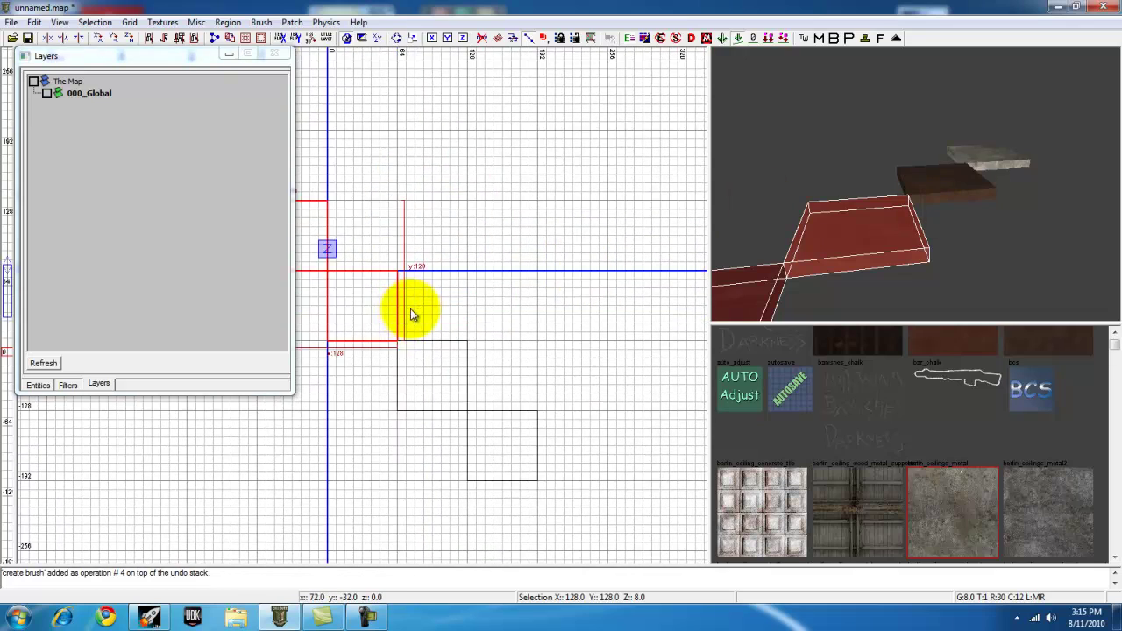
pyautogui.scroll(-1, 411, 309)
pyautogui.moveTo(410, 309); pyautogui.dragTo(418, 306, button='right')
pyautogui.moveTo(437, 361); pyautogui.dragTo(473, 323, button='right')
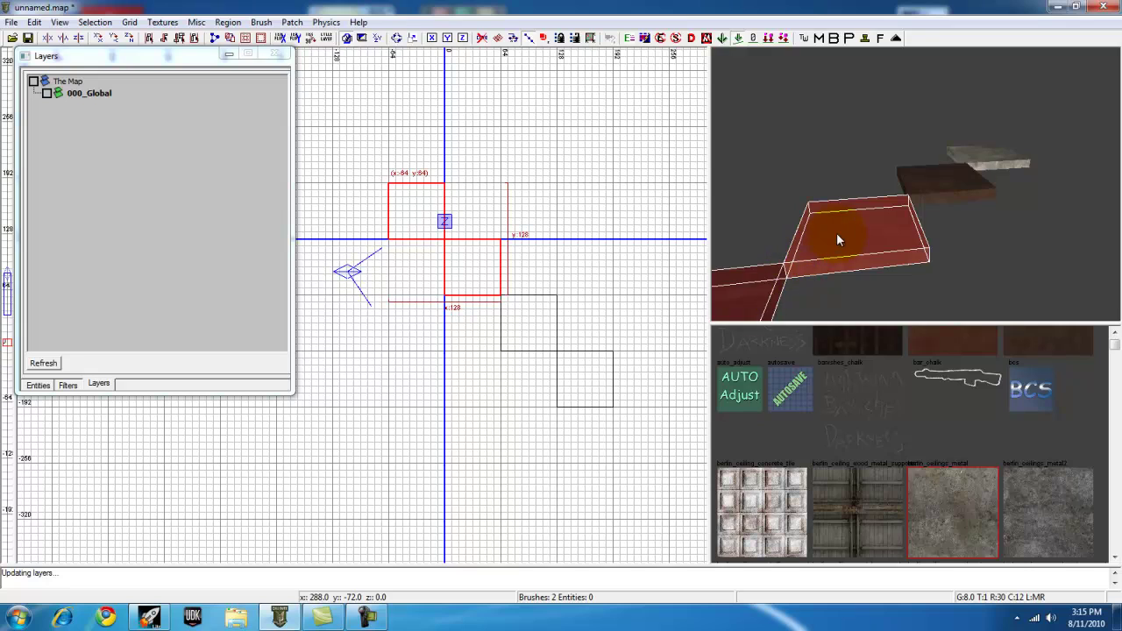
# - Hide the two selected brushes, unhide them, and select both again
pyautogui.moveTo(836, 232); pyautogui.dragTo(871, 238, button='right')
pyautogui.press('h')
pyautogui.hotkey('shift', 'h')
pyautogui.keyDown('shift'); pyautogui.click(907, 227); pyautogui.keyUp('shift')
pyautogui.keyDown('shift'); pyautogui.click(867, 243); pyautogui.keyUp('shift')
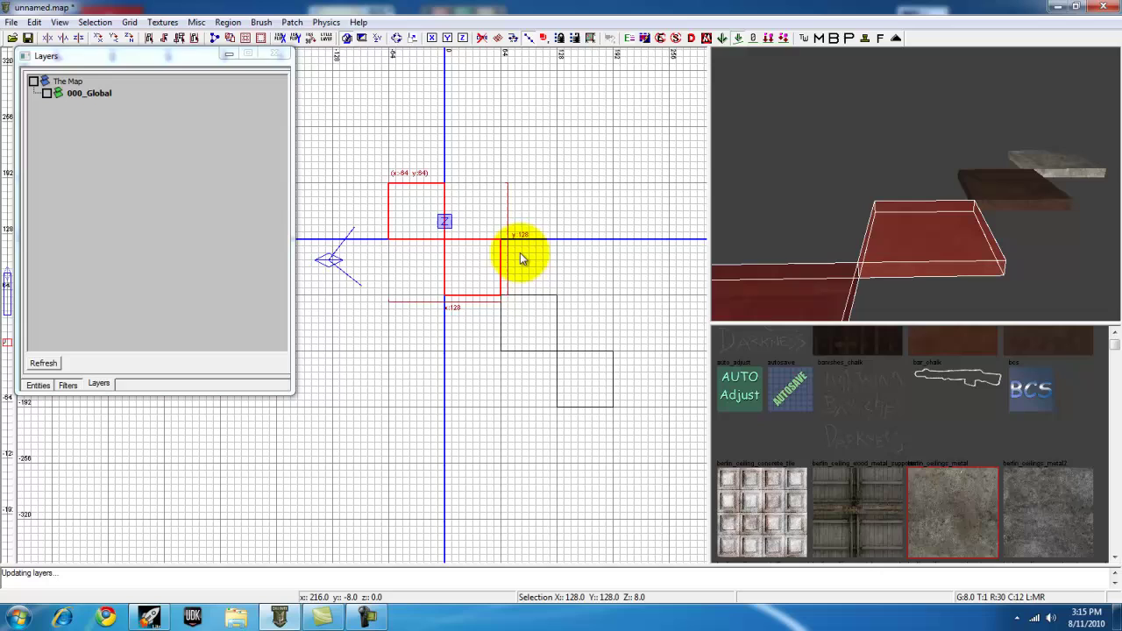
# - Create a new layer named "1st Blocks" under The Map
pyautogui.moveTo(485, 246); pyautogui.dragTo(595, 254, button='right')
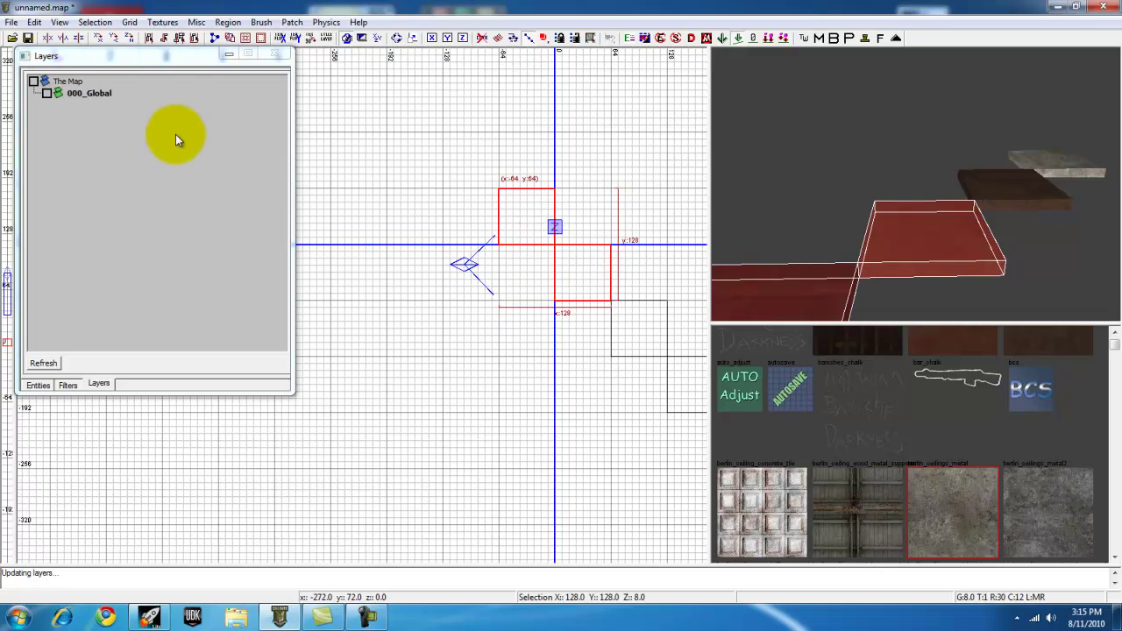
pyautogui.rightClick(64, 82)
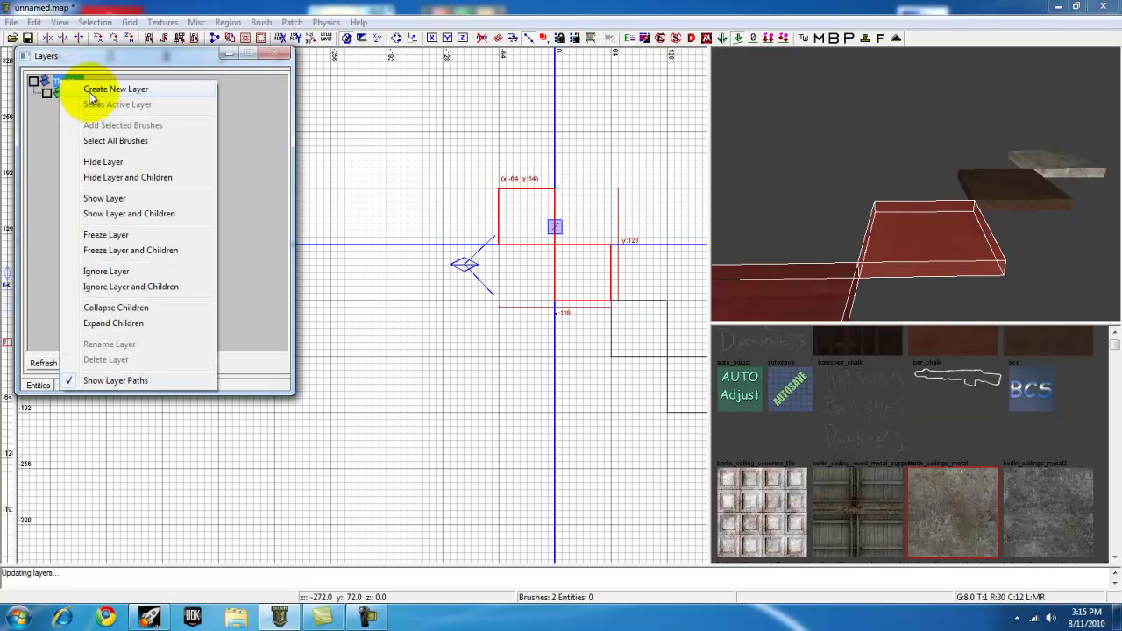
pyautogui.click(91, 92)
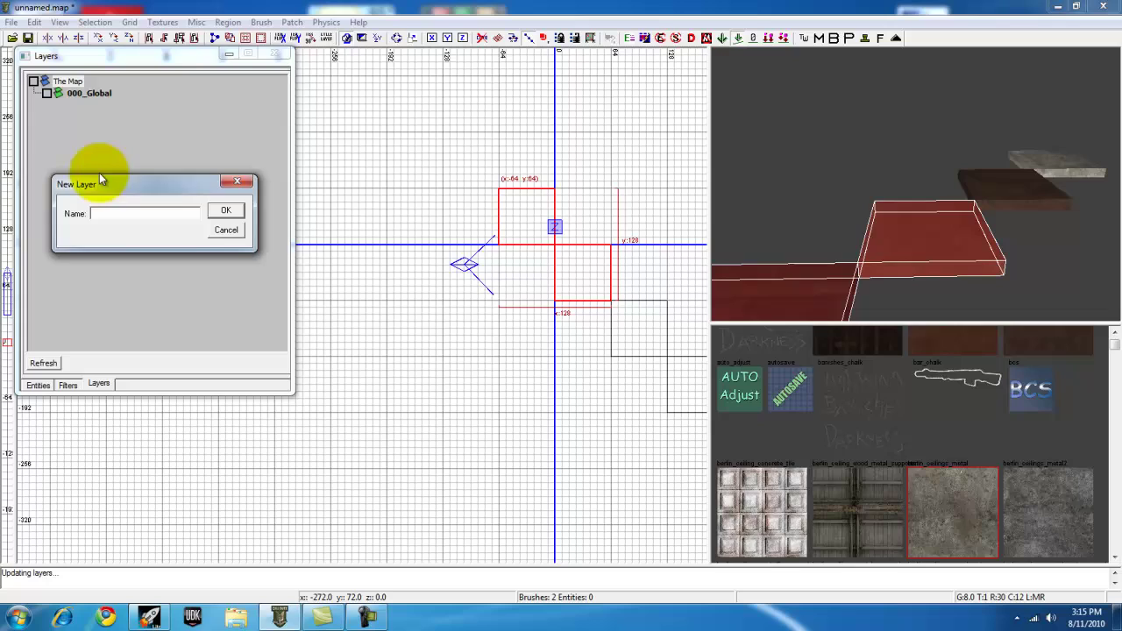
pyautogui.moveTo(99, 179); pyautogui.dragTo(79, 118)
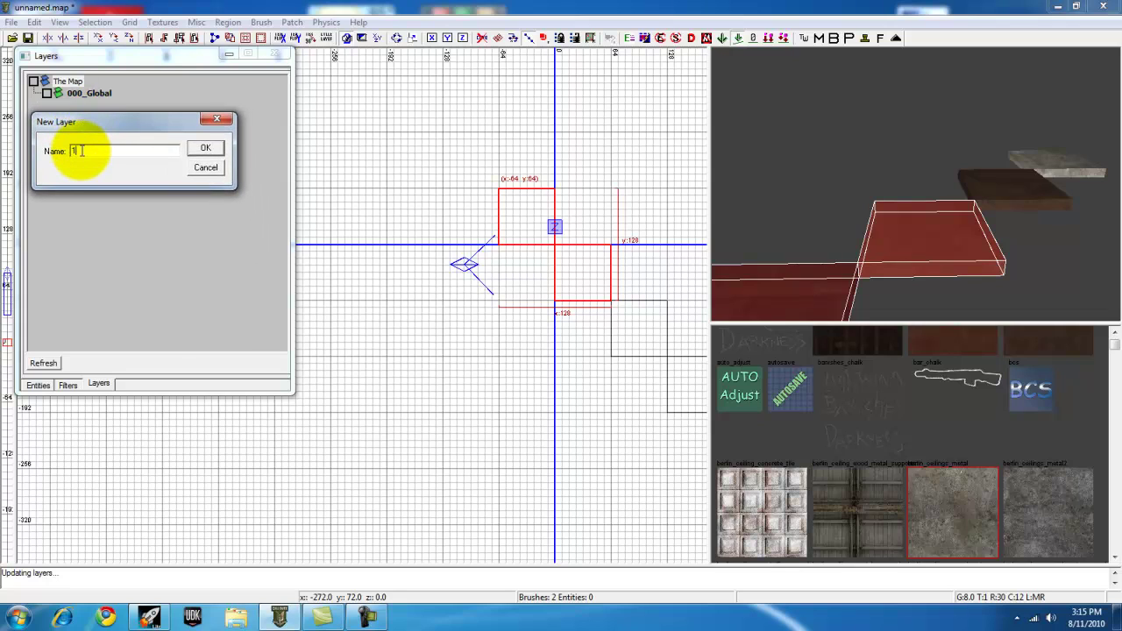
pyautogui.write('1st Blocks')
pyautogui.press('Return')
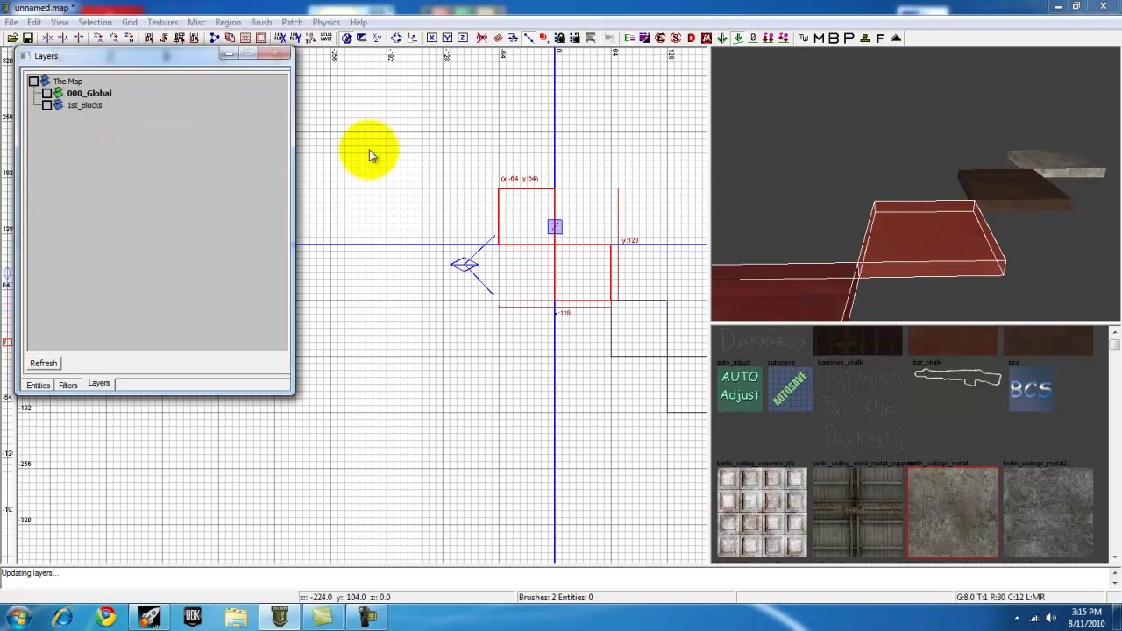
# - Clear the selection and reselect only the dark ribbed-metal and red rust brushes
pyautogui.moveTo(1011, 237); pyautogui.dragTo(928, 235, button='right')
pyautogui.press('Escape')
pyautogui.scroll(1, 927, 235)
pyautogui.keyDown('shift'); pyautogui.click(926, 225); pyautogui.keyUp('shift')
pyautogui.keyDown('shift'); pyautogui.click(904, 236); pyautogui.keyUp('shift')
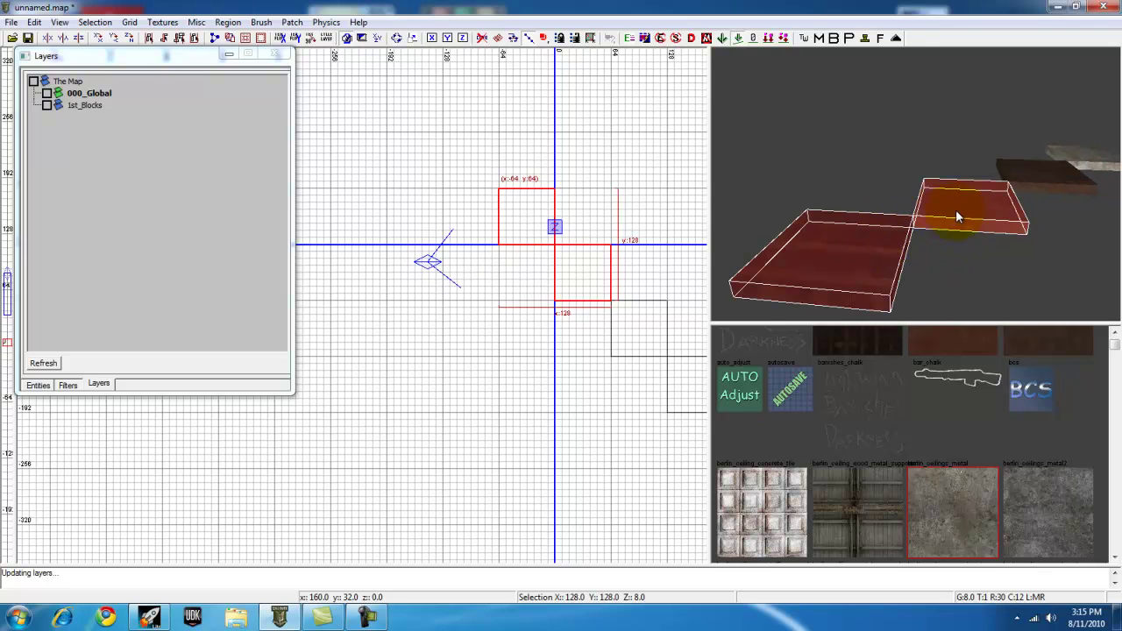
pyautogui.press('Escape')
pyautogui.keyDown('shift'); pyautogui.click(877, 237); pyautogui.keyUp('shift')
pyautogui.keyDown('shift'); pyautogui.click(942, 215); pyautogui.keyUp('shift')
# - Add the two selected brushes to the 1st_Blocks layer and clear the selection
pyautogui.click(85, 106)
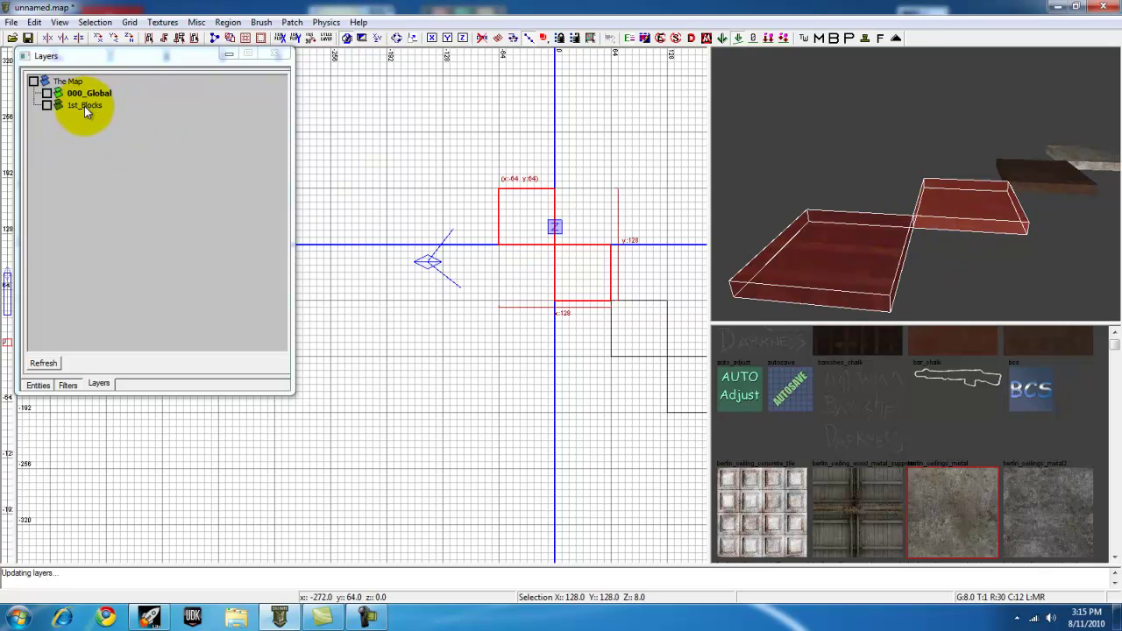
pyautogui.rightClick(84, 106)
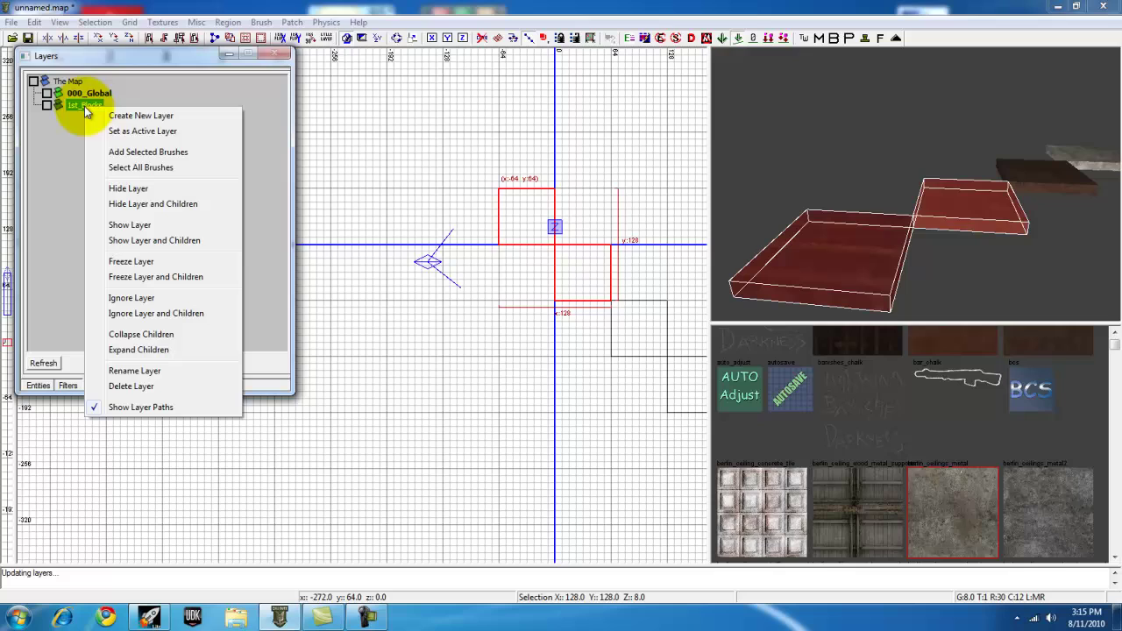
pyautogui.click(128, 156)
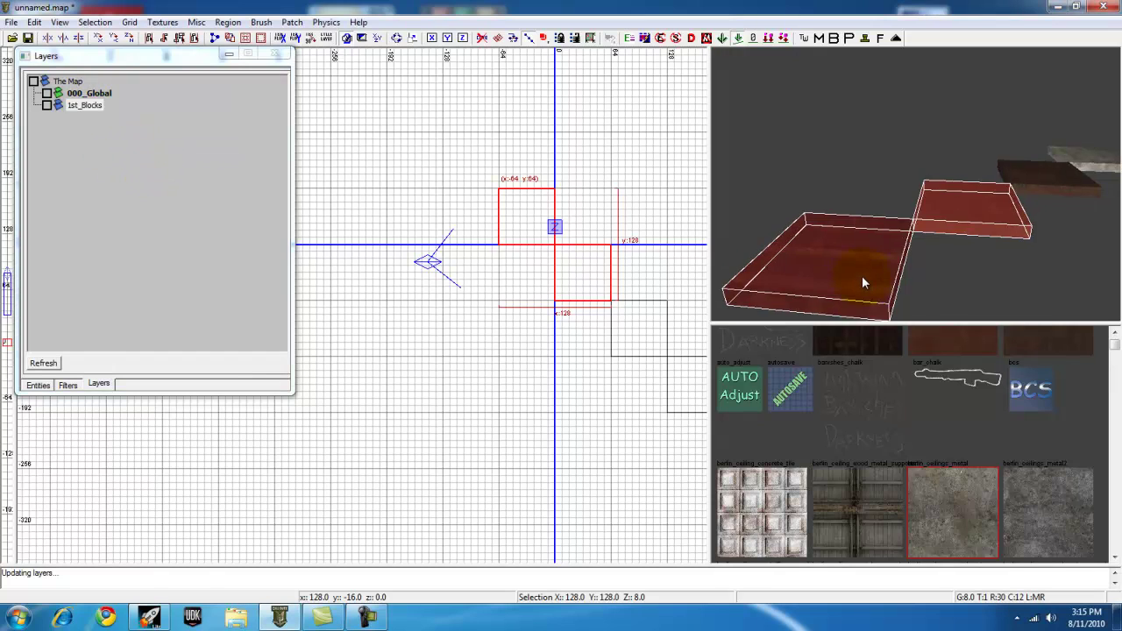
pyautogui.scroll(1, 861, 275)
pyautogui.press('Escape')
# - Hide the 1st_Blocks layer and check the effect in the 2D and 3D views
pyautogui.moveTo(521, 232); pyautogui.dragTo(538, 168, button='right')
pyautogui.scroll(-1, 847, 231)
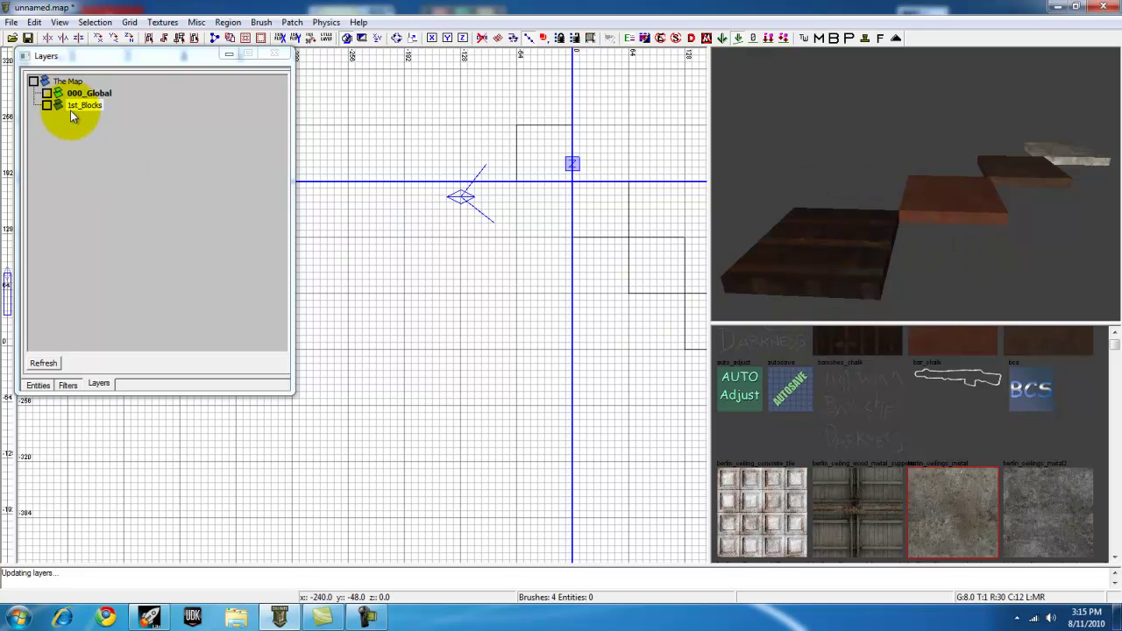
pyautogui.click(47, 106)
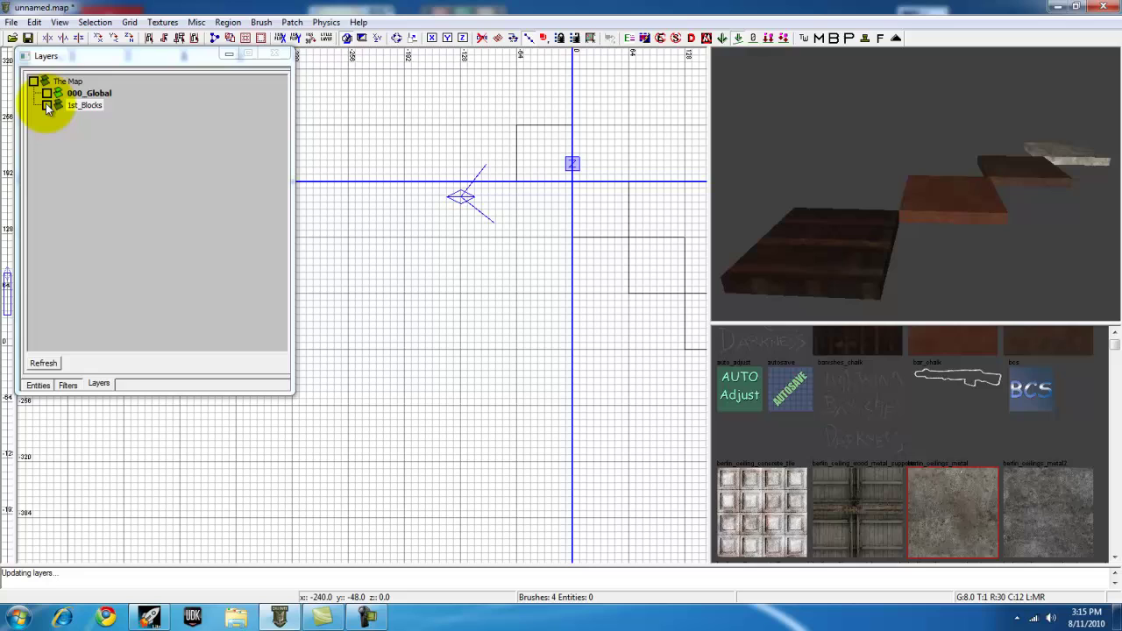
pyautogui.click(48, 106)
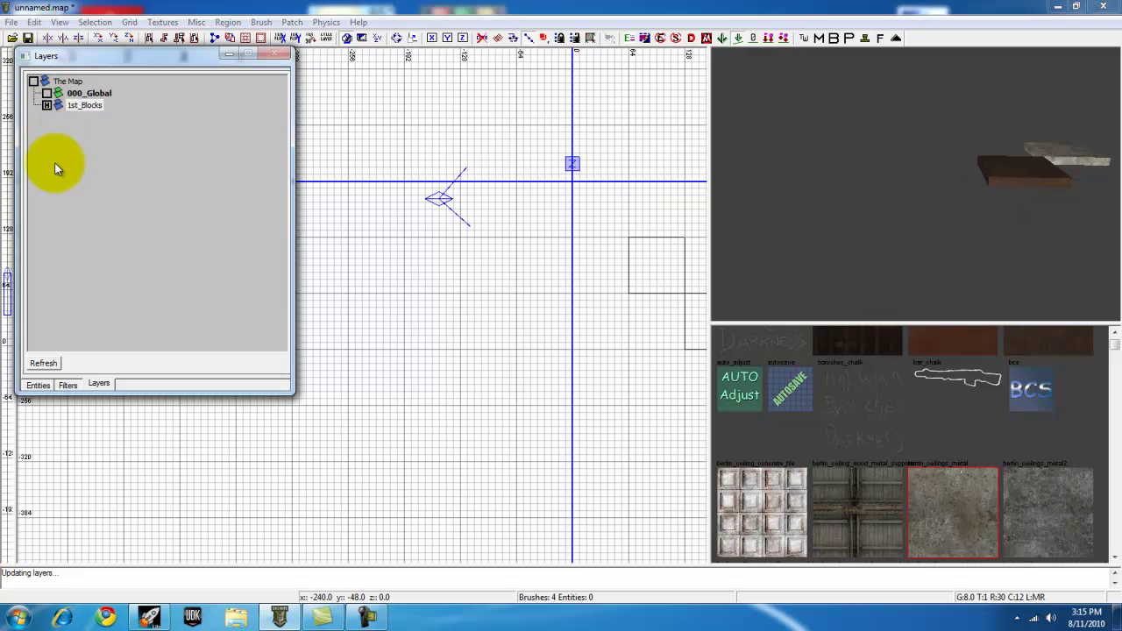
pyautogui.moveTo(633, 245); pyautogui.dragTo(631, 246, button='right')
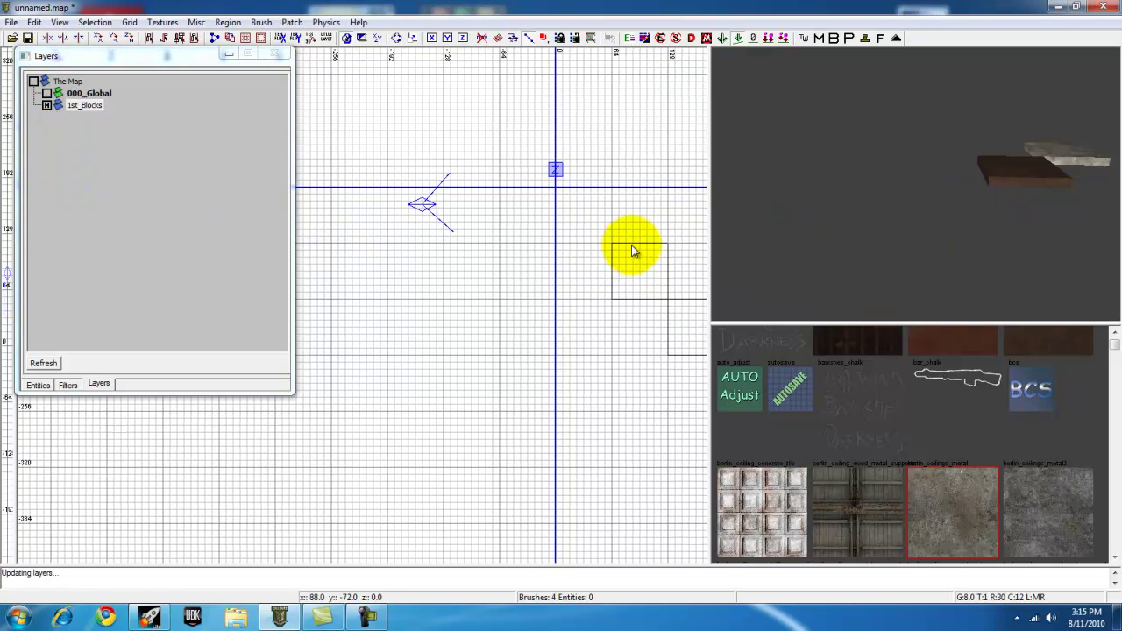
pyautogui.moveTo(902, 235); pyautogui.dragTo(902, 227, button='right')
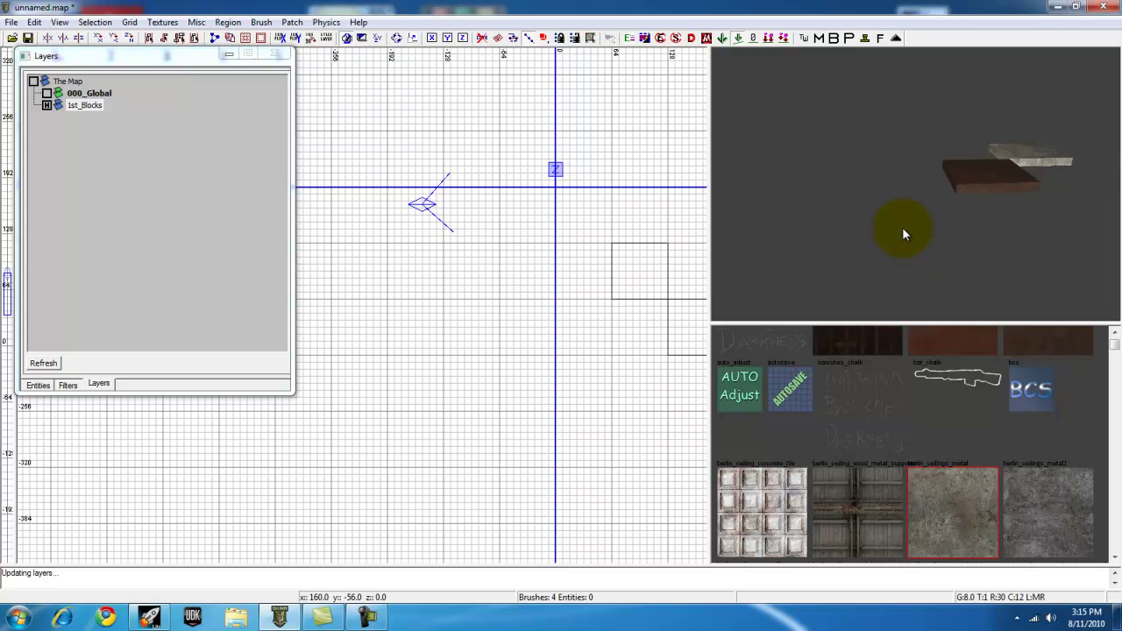
pyautogui.scroll(-1, 859, 189)
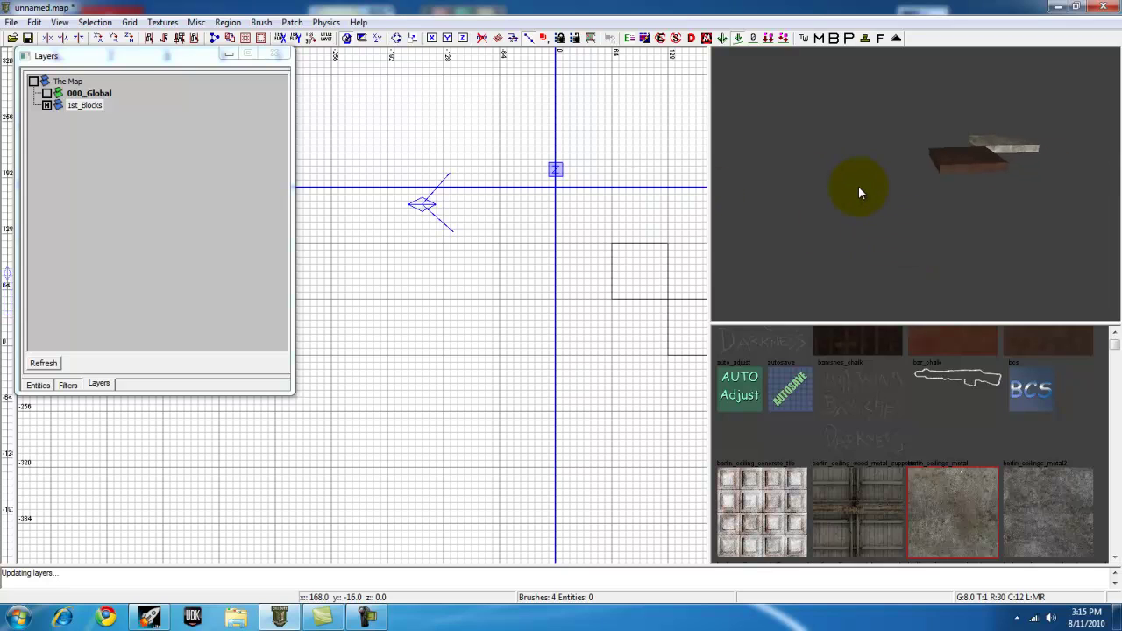
# - Show the 1st_Blocks layer again and freeze it
pyautogui.click(47, 104)
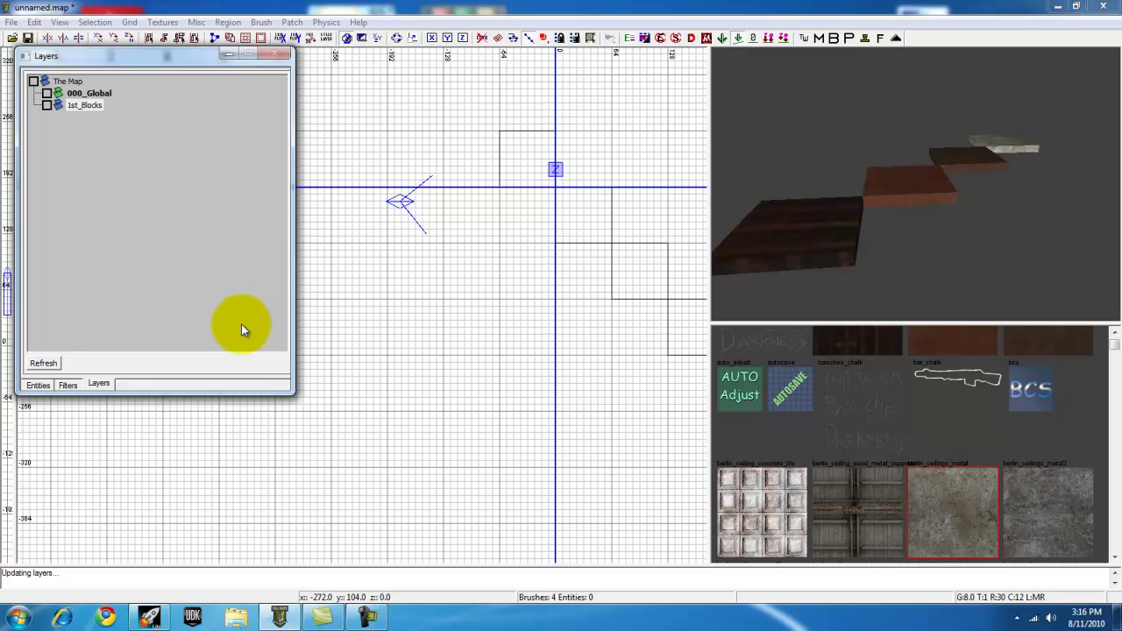
pyautogui.click(47, 106)
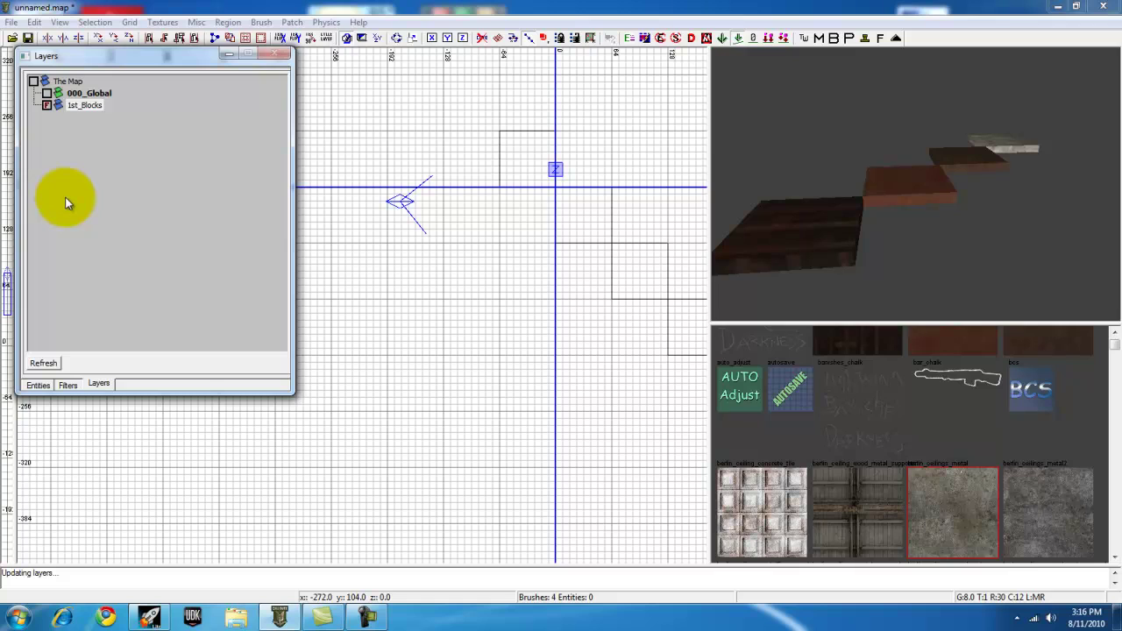
# - Test selecting the two far brushes outside the frozen 1st_Blocks layer by toggling their selection in the 3D view
pyautogui.moveTo(877, 225)
pyautogui.mouseDown()
pyautogui.moveTo(956, 190)
pyautogui.moveTo(915, 224)
pyautogui.mouseUp()
pyautogui.keyDown('shift'); pyautogui.click(1025, 181); pyautogui.keyUp('shift')
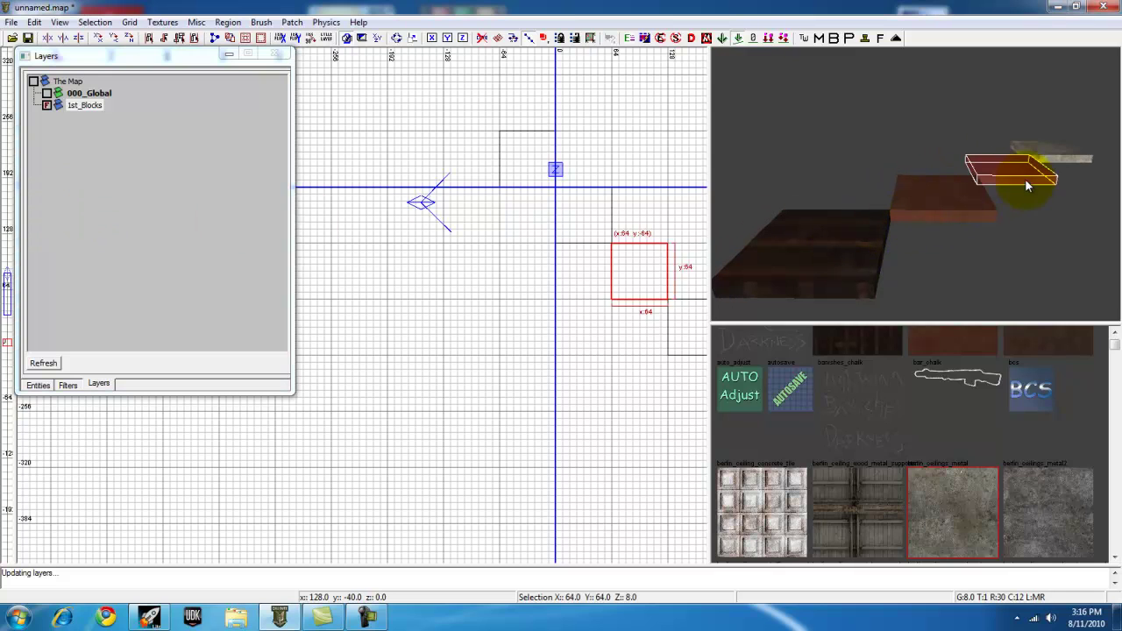
pyautogui.keyDown('shift'); pyautogui.click(1044, 157); pyautogui.keyUp('shift')
pyautogui.keyDown('shift'); pyautogui.click(1023, 170); pyautogui.keyUp('shift')
pyautogui.keyDown('shift'); pyautogui.click(1044, 158); pyautogui.keyUp('shift')
pyautogui.keyDown('shift'); pyautogui.click(1027, 170); pyautogui.keyUp('shift')
pyautogui.keyDown('shift'); pyautogui.click(1044, 158); pyautogui.keyUp('shift')
pyautogui.keyDown('shift'); pyautogui.click(1026, 174); pyautogui.keyUp('shift')
pyautogui.keyDown('shift'); pyautogui.click(1046, 153); pyautogui.keyUp('shift')
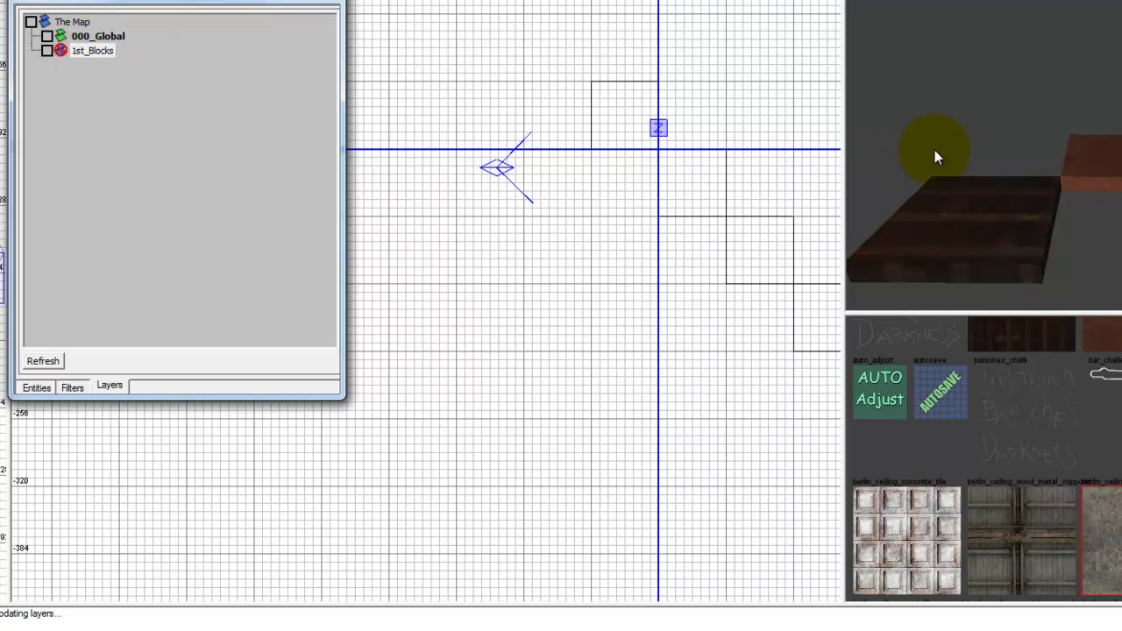
# - Test selecting the dark ribbed-metal and red rust brushes of the ignored 1st_Blocks layer, clearing the selection each time
pyautogui.moveTo(935, 151); pyautogui.dragTo(940, 154, button='right')
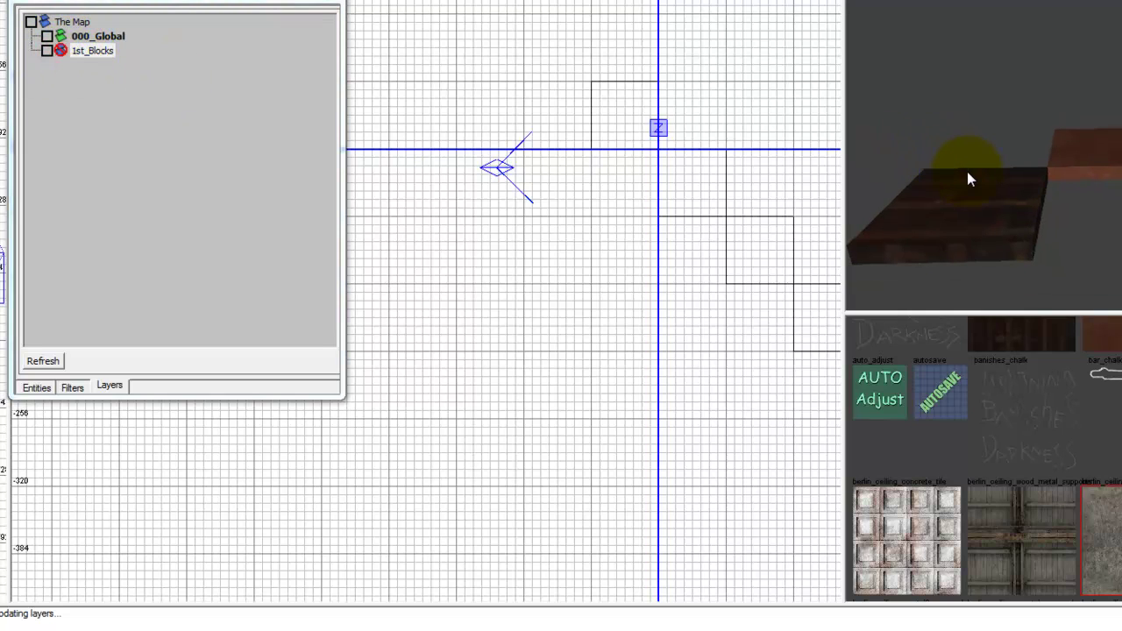
pyautogui.moveTo(933, 159); pyautogui.dragTo(982, 211, button='right')
pyautogui.keyDown('shift'); pyautogui.click(986, 215); pyautogui.keyUp('shift')
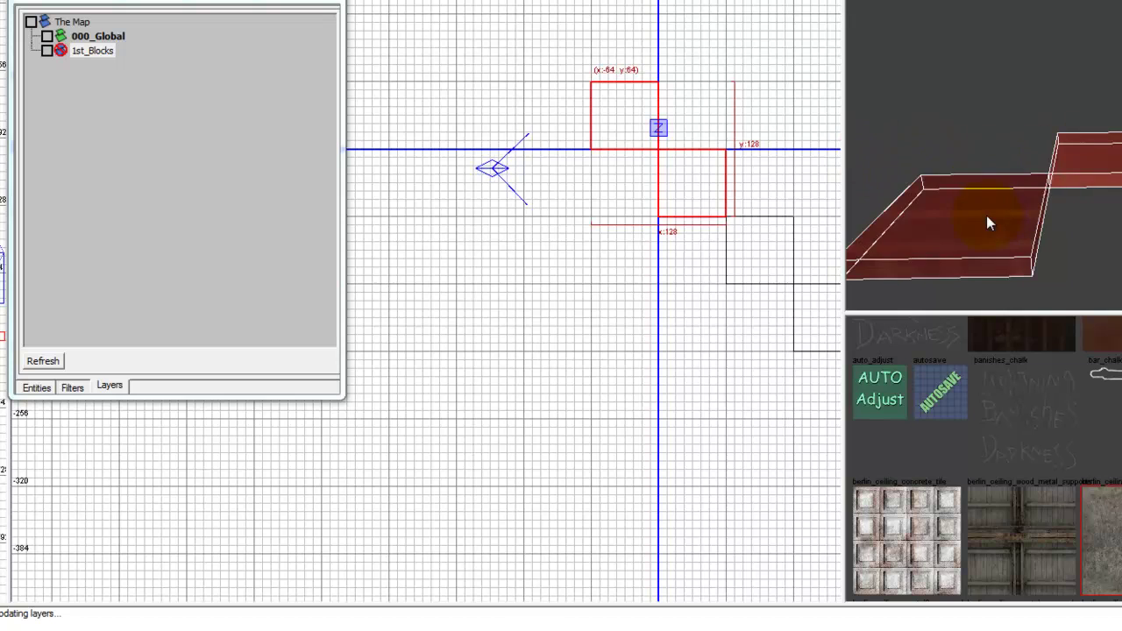
pyautogui.press('Escape')
pyautogui.keyDown('shift'); pyautogui.click(1075, 159); pyautogui.keyUp('shift')
pyautogui.keyDown('shift'); pyautogui.click(1024, 198); pyautogui.keyUp('shift')
pyautogui.press('Escape')
pyautogui.keyDown('shift'); pyautogui.click(1073, 160); pyautogui.keyUp('shift')
pyautogui.keyDown('shift'); pyautogui.click(1015, 195); pyautogui.keyUp('shift')
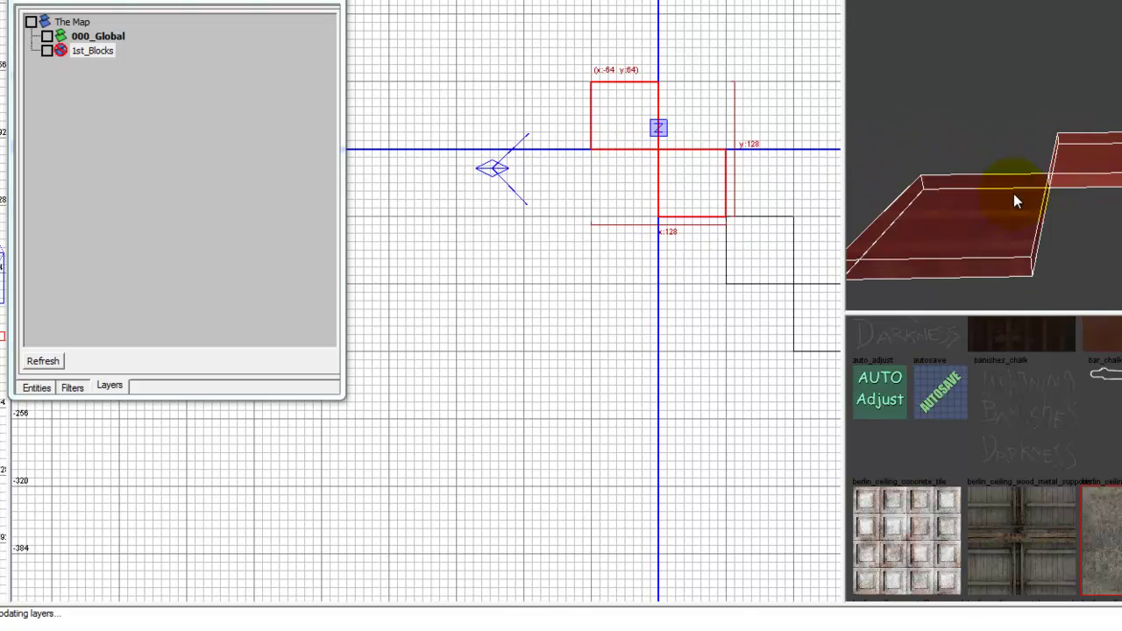
pyautogui.press('Escape')
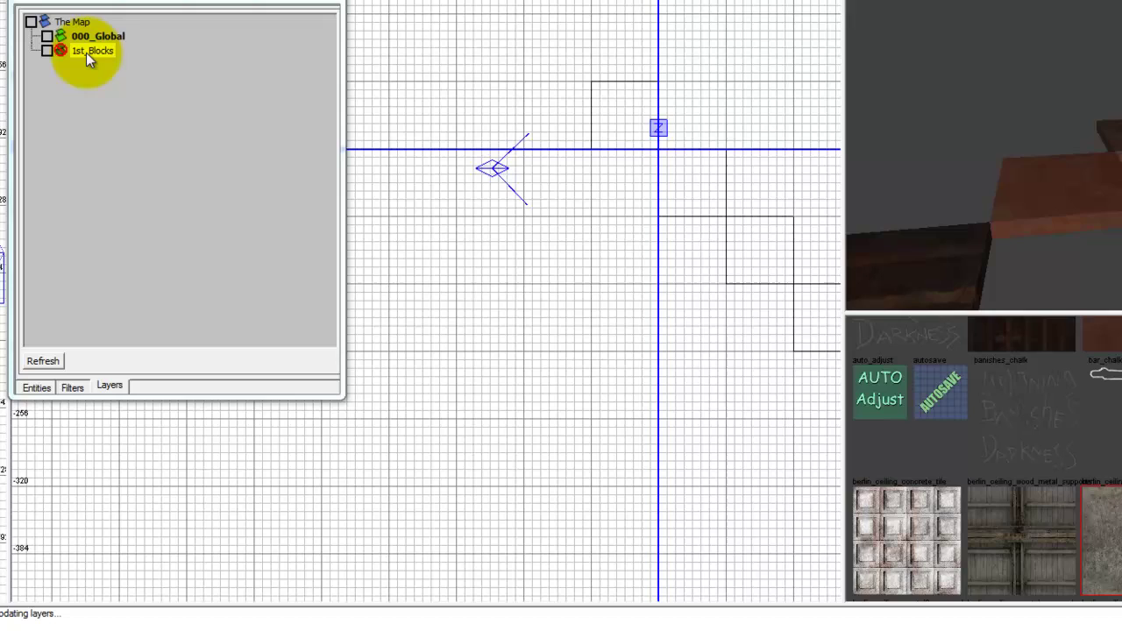
pyautogui.scroll(-2, 963, 166)
pyautogui.moveTo(964, 166); pyautogui.dragTo(919, 157, button='right')
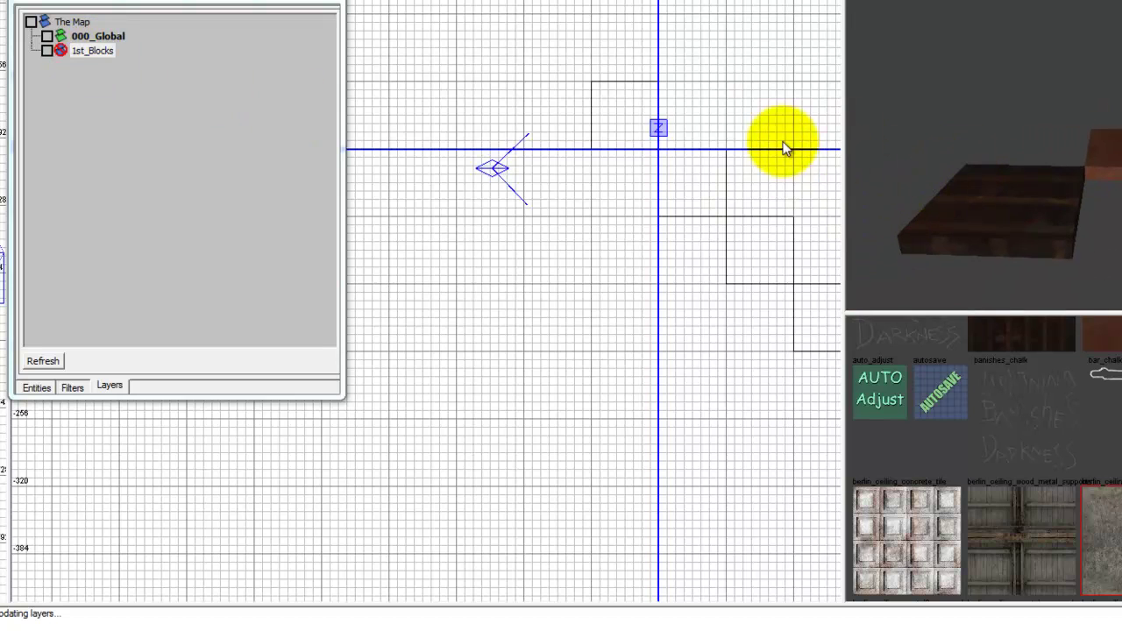
pyautogui.scroll(1, 944, 175)
pyautogui.rightClick(82, 53)
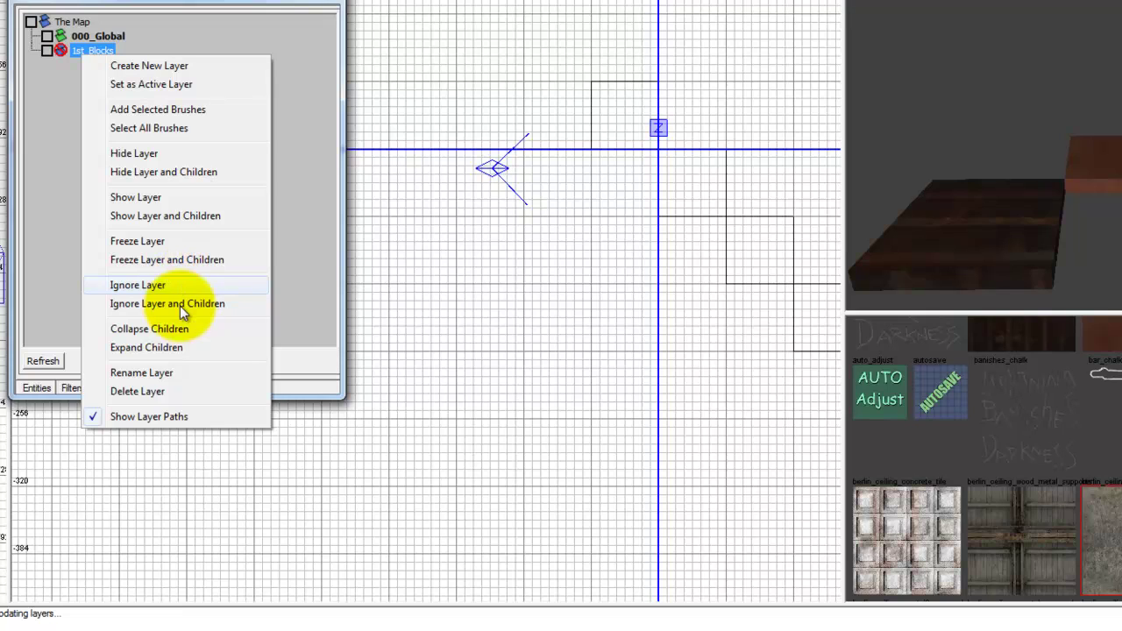
pyautogui.click(87, 50)
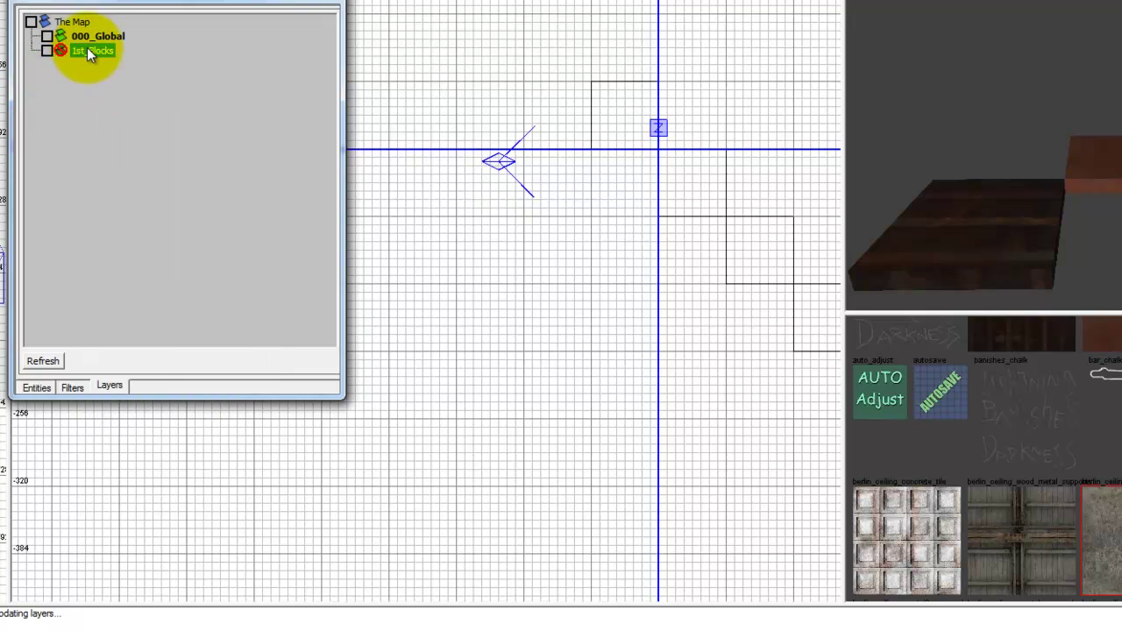
# - Create a new child layer named 2nd_Blocks under the 1st_Blocks layer
pyautogui.rightClick(90, 50)
pyautogui.click(104, 59)
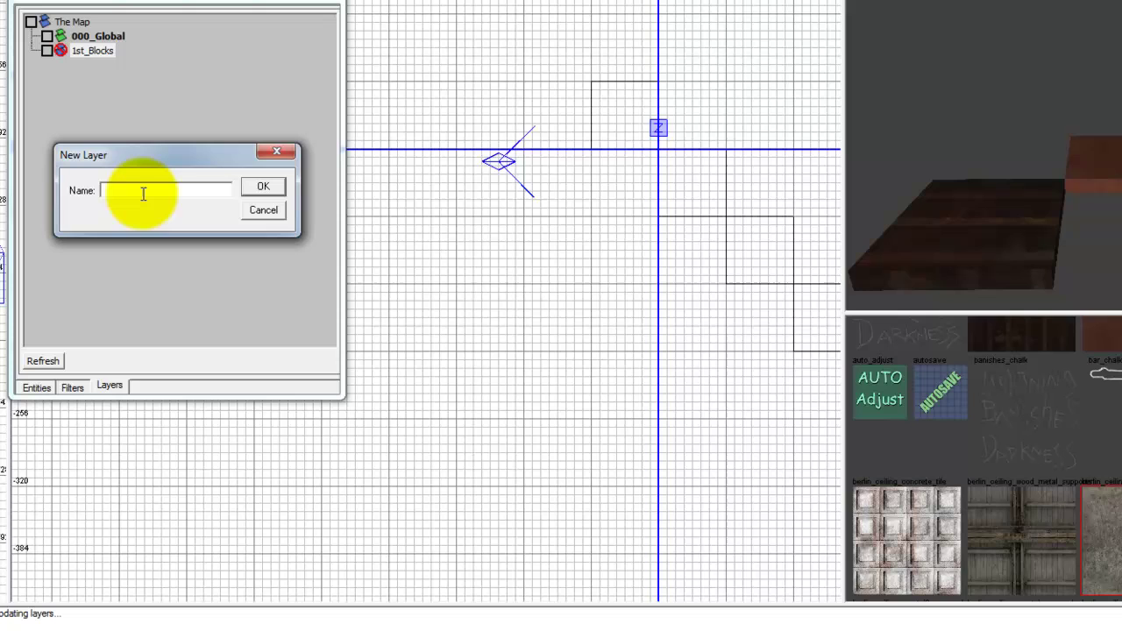
pyautogui.write('2nd_Bl')
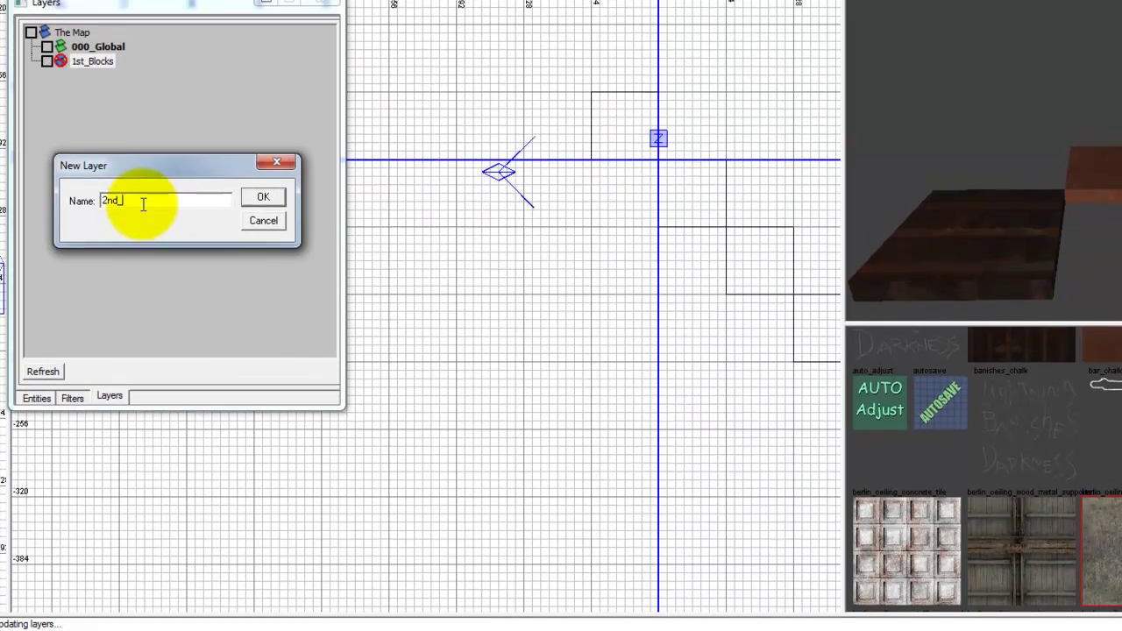
pyautogui.write('ocks')
pyautogui.press('Return')
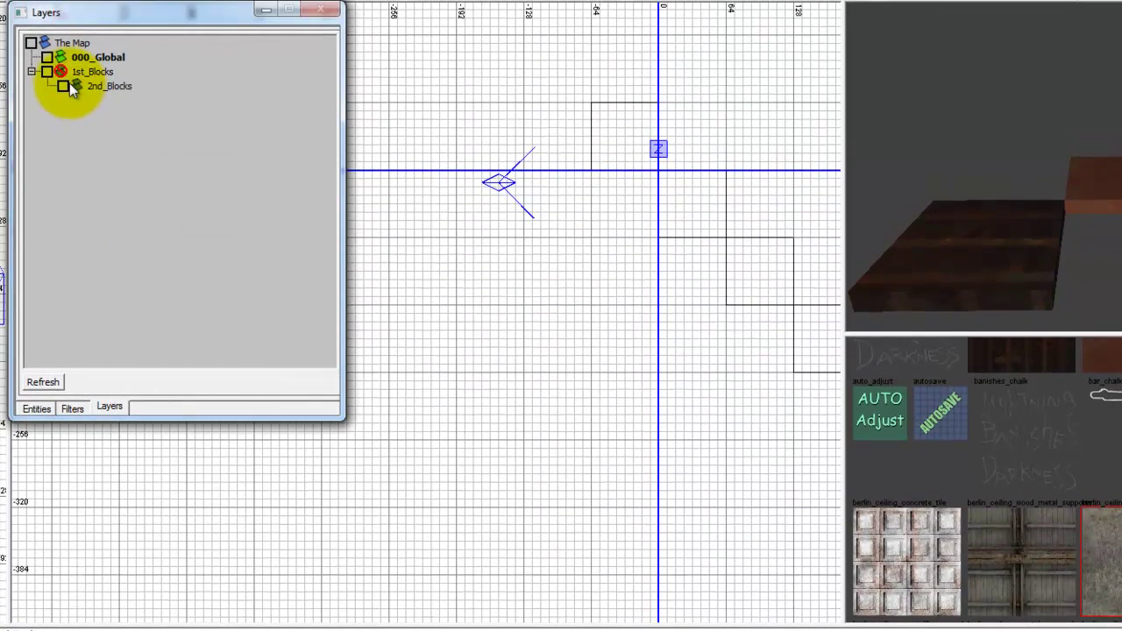
# - Select the two far brushes in the 3D view and add them to the 2nd_Blocks layer
pyautogui.moveTo(956, 201); pyautogui.dragTo(1009, 184, button='right')
pyautogui.keyDown('shift'); pyautogui.click(1041, 175); pyautogui.keyUp('shift')
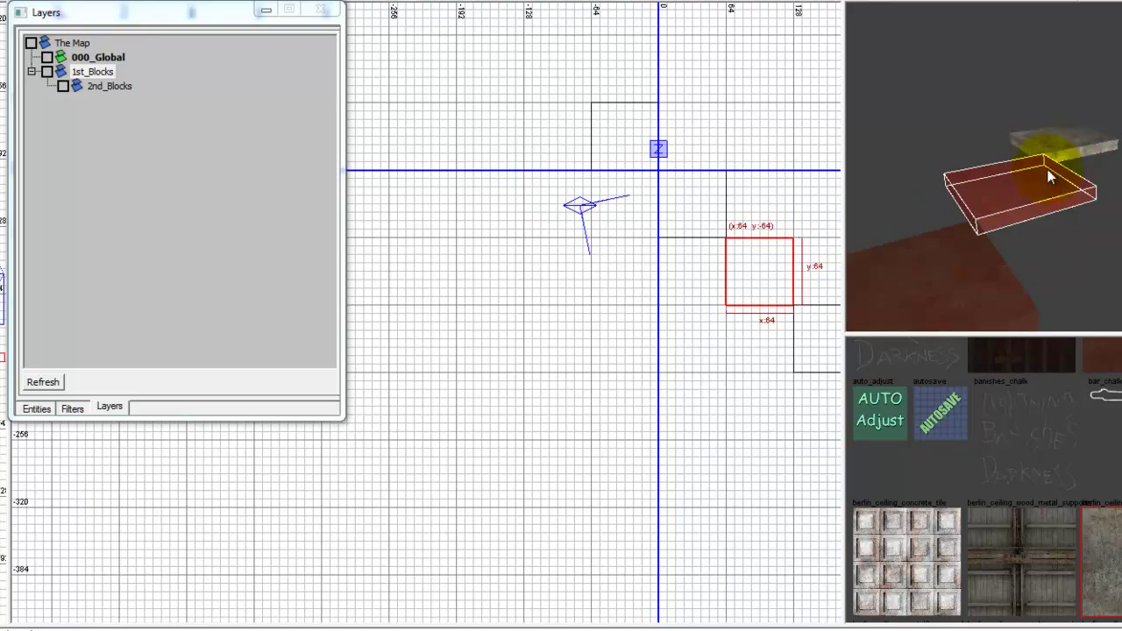
pyautogui.keyDown('shift'); pyautogui.click(1058, 151); pyautogui.keyUp('shift')
pyautogui.rightClick(112, 86)
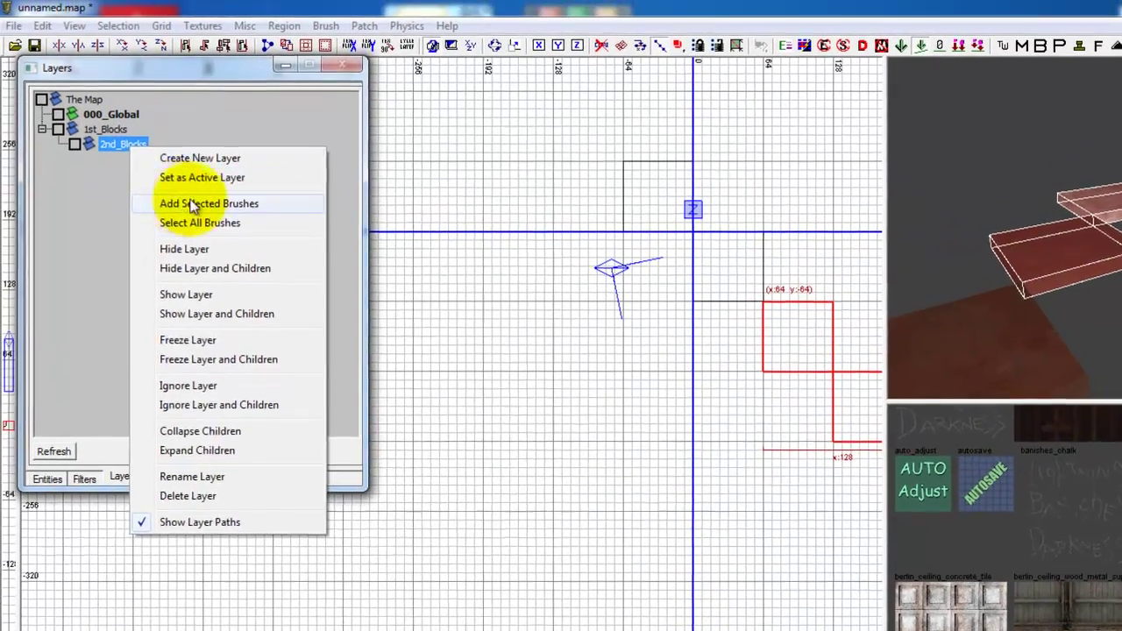
pyautogui.click(167, 160)
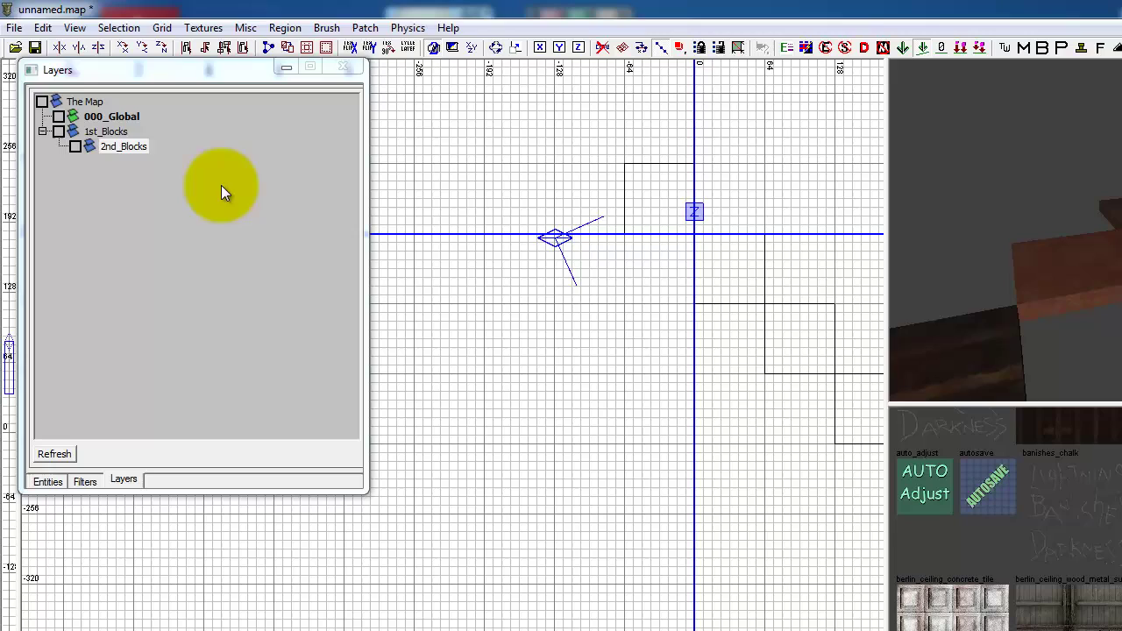
pyautogui.click(126, 150)
pyautogui.click(118, 134)
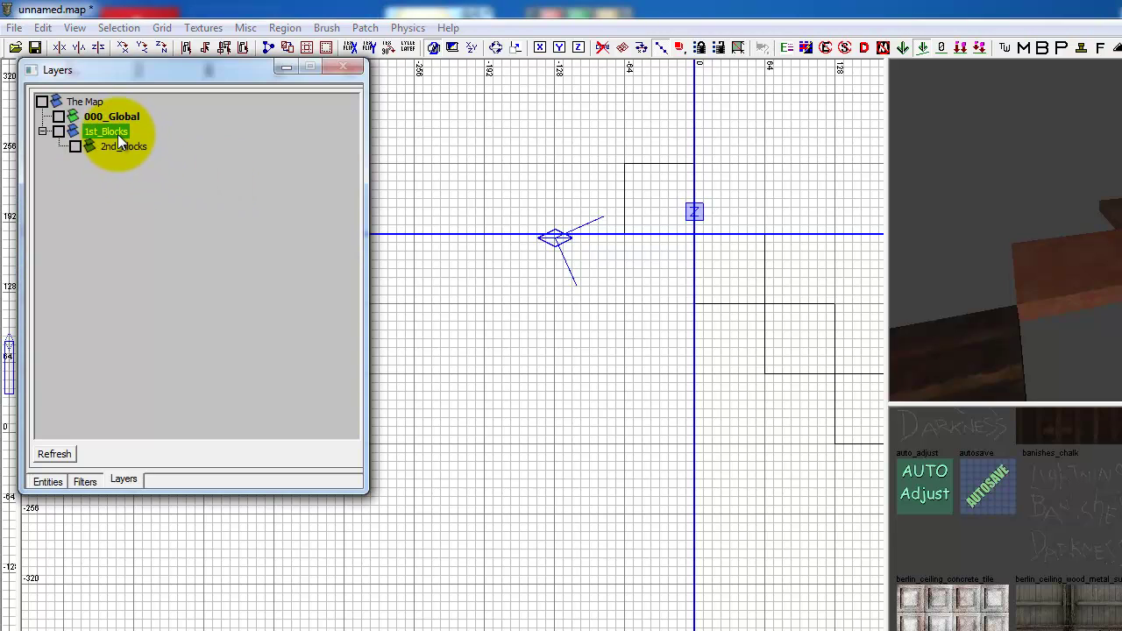
pyautogui.click(112, 145)
pyautogui.click(111, 132)
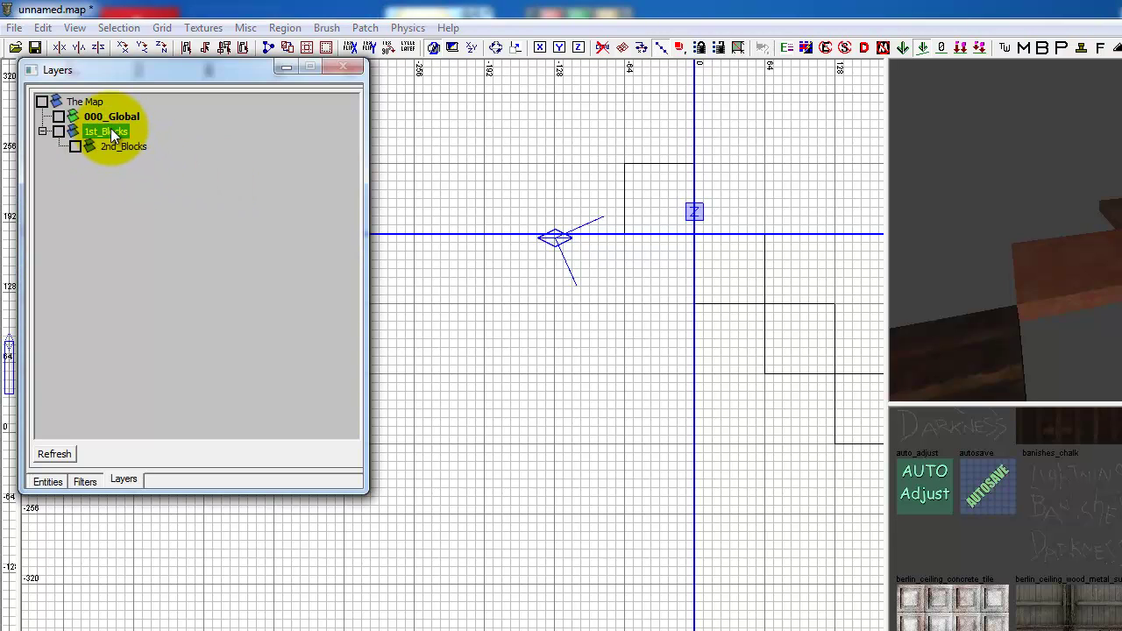
pyautogui.moveTo(975, 227); pyautogui.dragTo(478, 217, button='right')
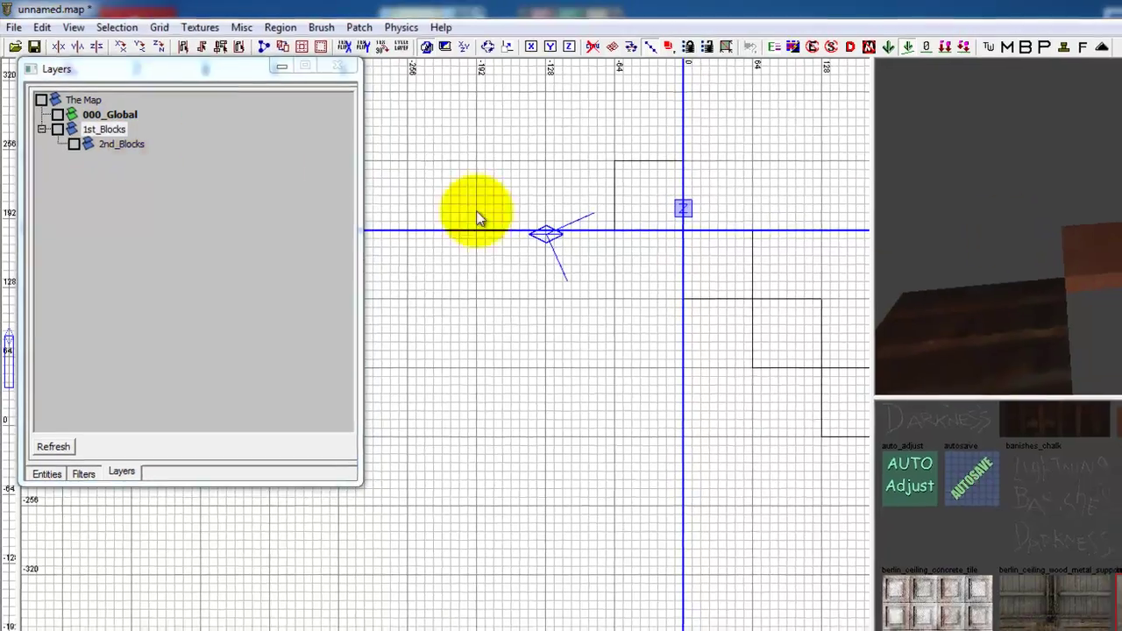
# - Hide the 1st_Blocks layer together with its child layer and refresh the layer list
pyautogui.rightClick(101, 128)
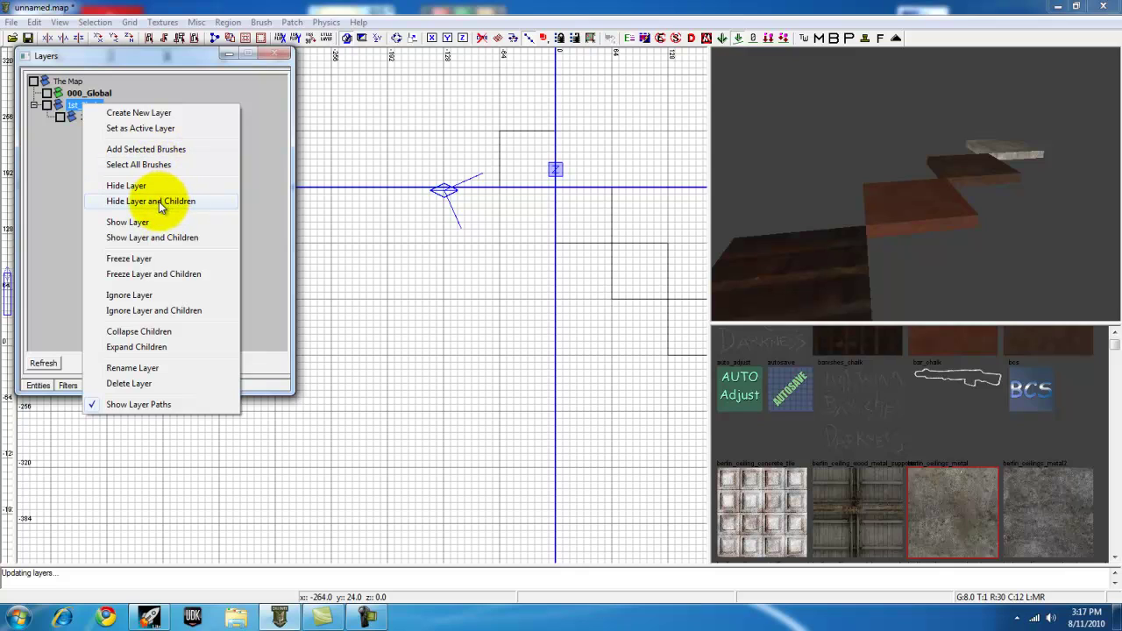
pyautogui.click(168, 202)
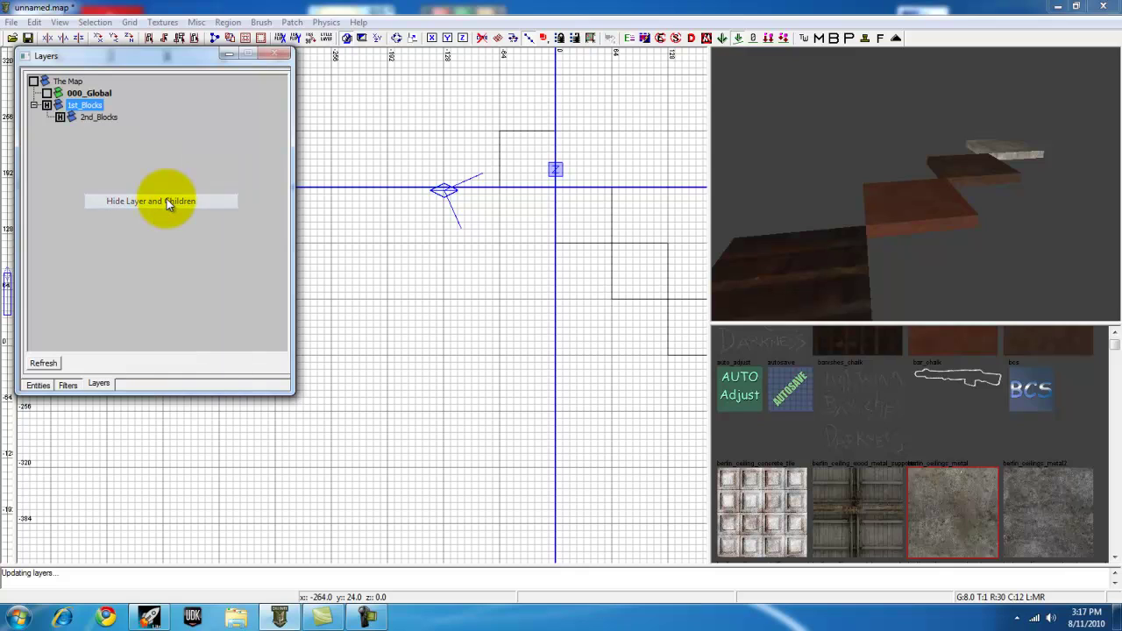
pyautogui.click(43, 363)
pyautogui.click(753, 285)
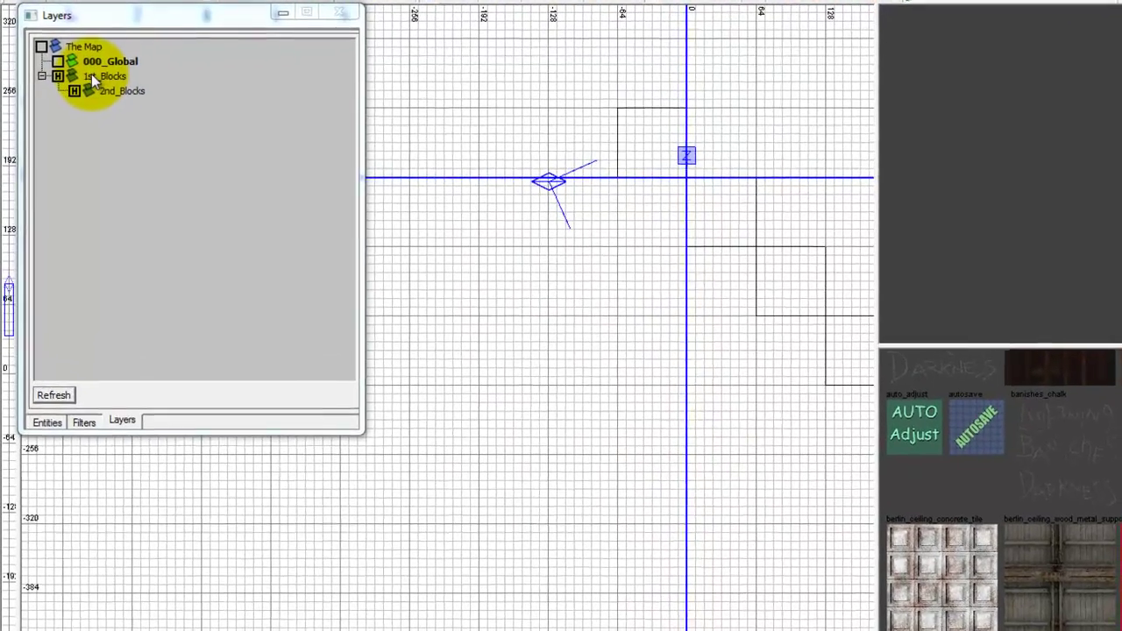
# - Show the 1st_Blocks layer and its children again and check the brushes in the 3D view
pyautogui.rightClick(80, 105)
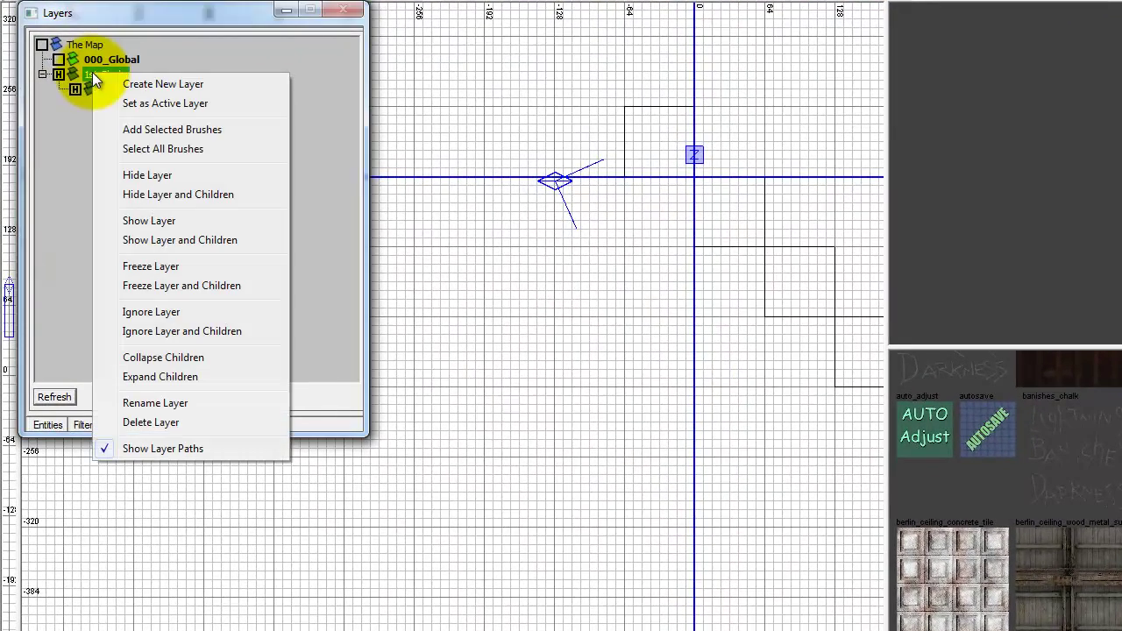
pyautogui.click(193, 243)
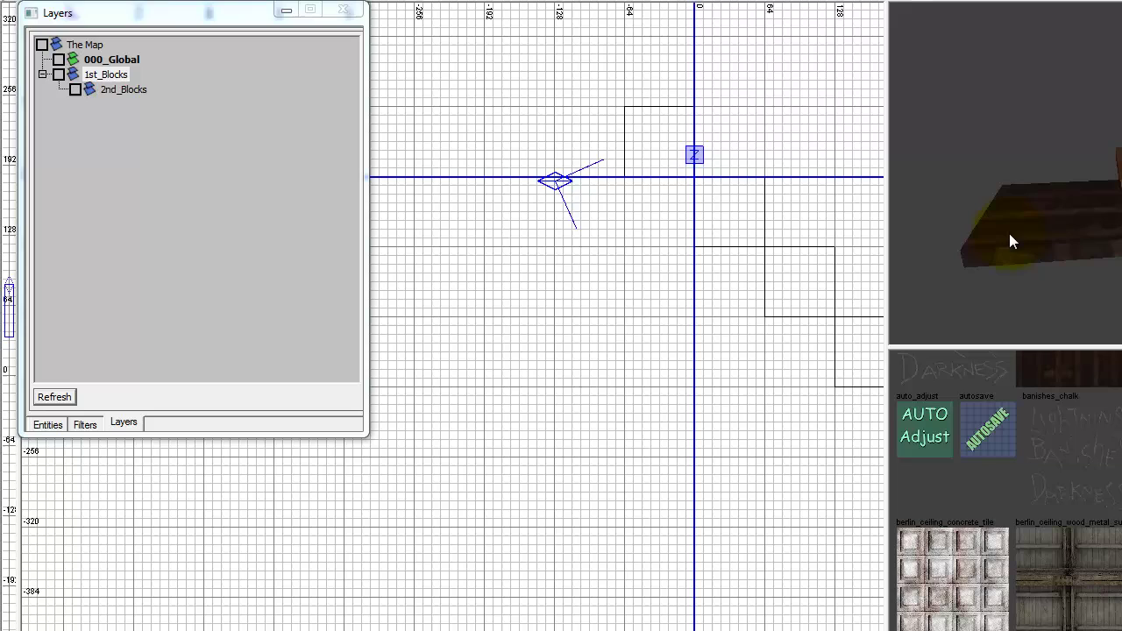
pyautogui.rightClick(1013, 206)
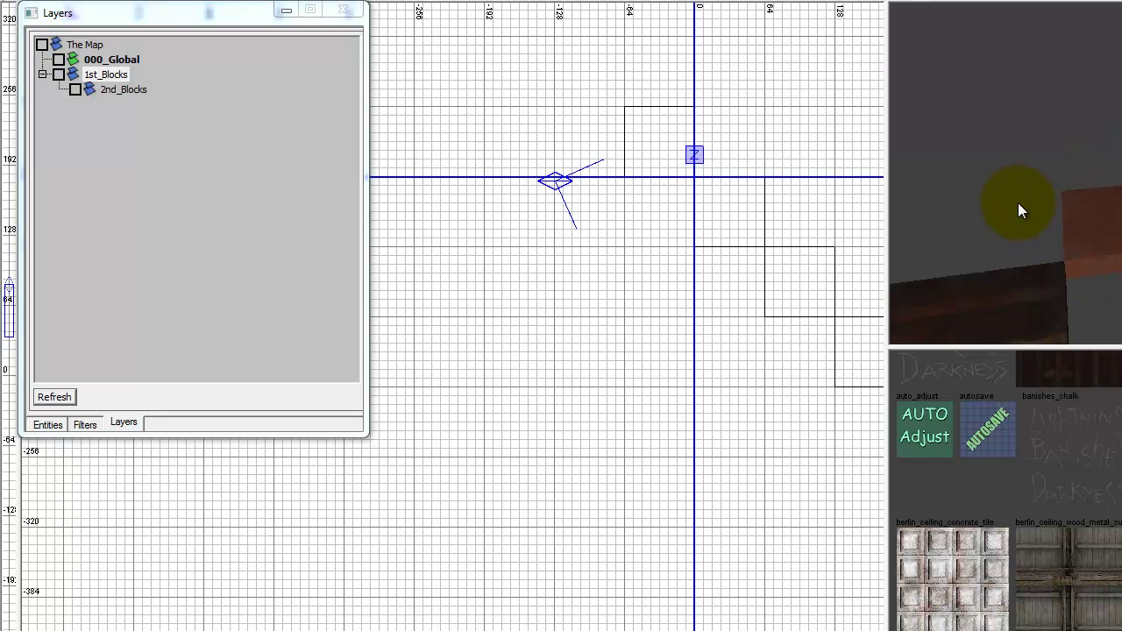
pyautogui.moveTo(1013, 205); pyautogui.dragTo(900, 175, button='right')
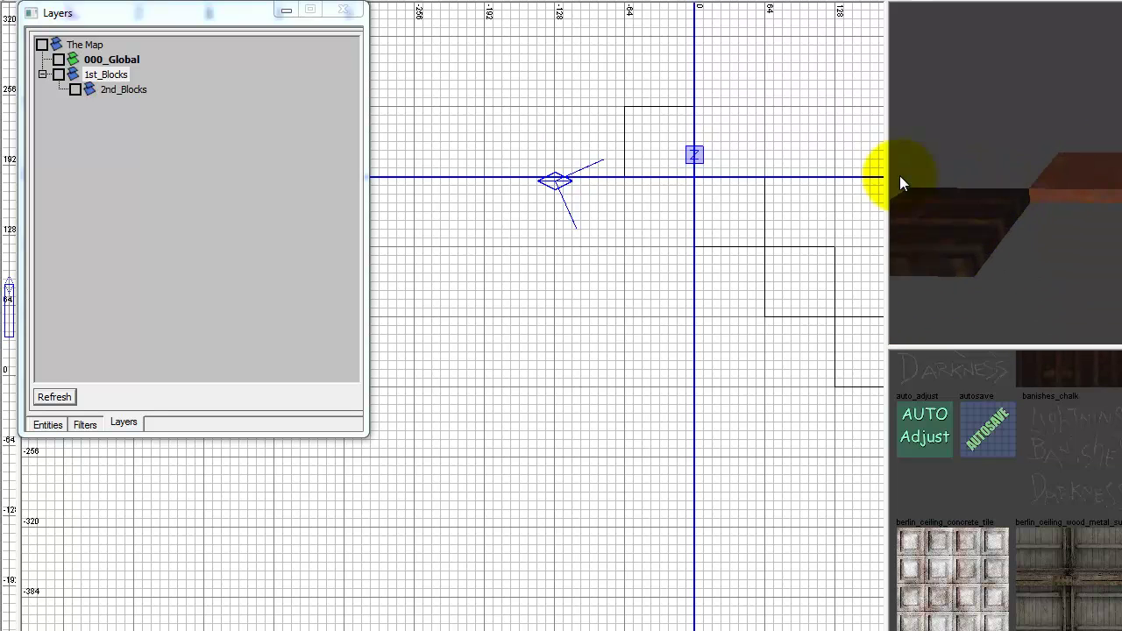
pyautogui.rightClick(102, 75)
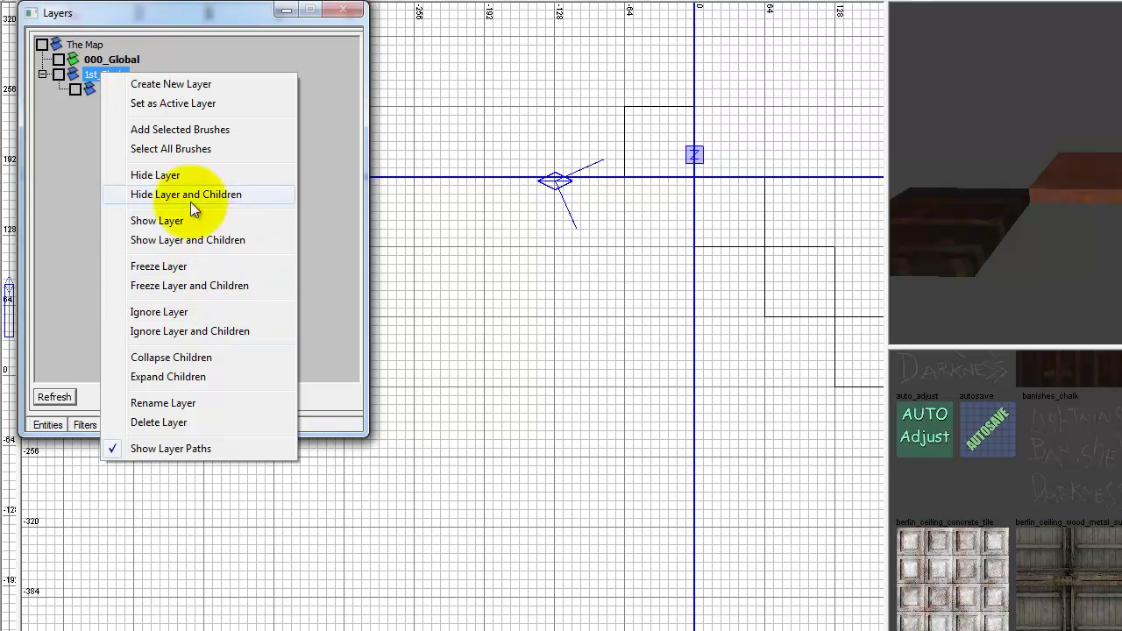
pyautogui.click(190, 199)
pyautogui.click(59, 77)
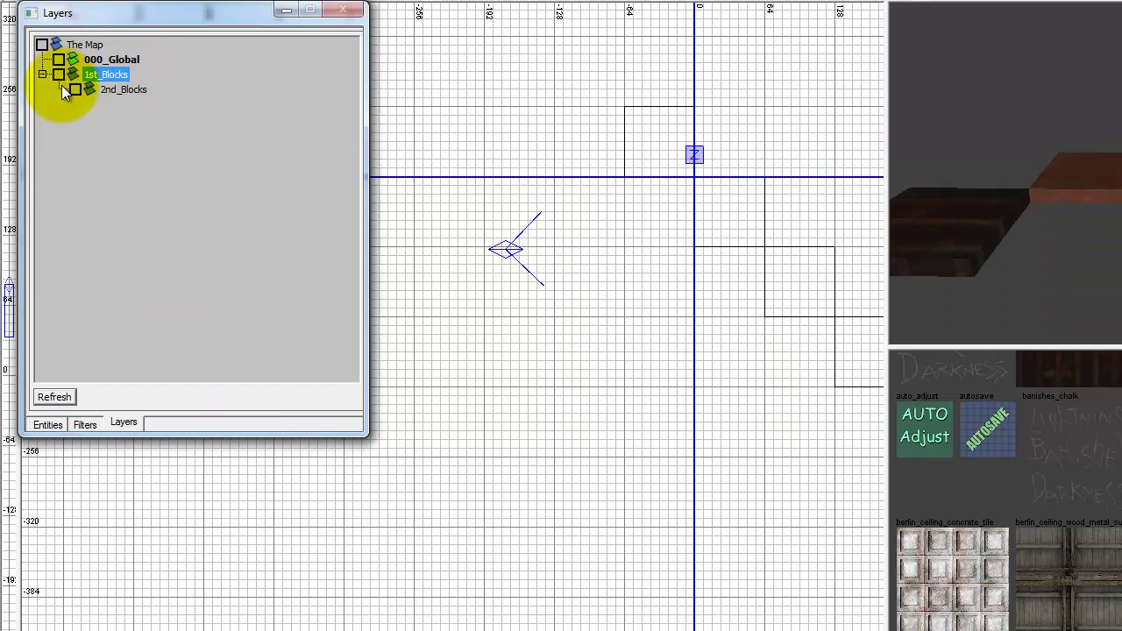
# - Collapse the children of the 1st_Blocks layer and toggle its tree branch until it is expanded again
pyautogui.rightClick(97, 74)
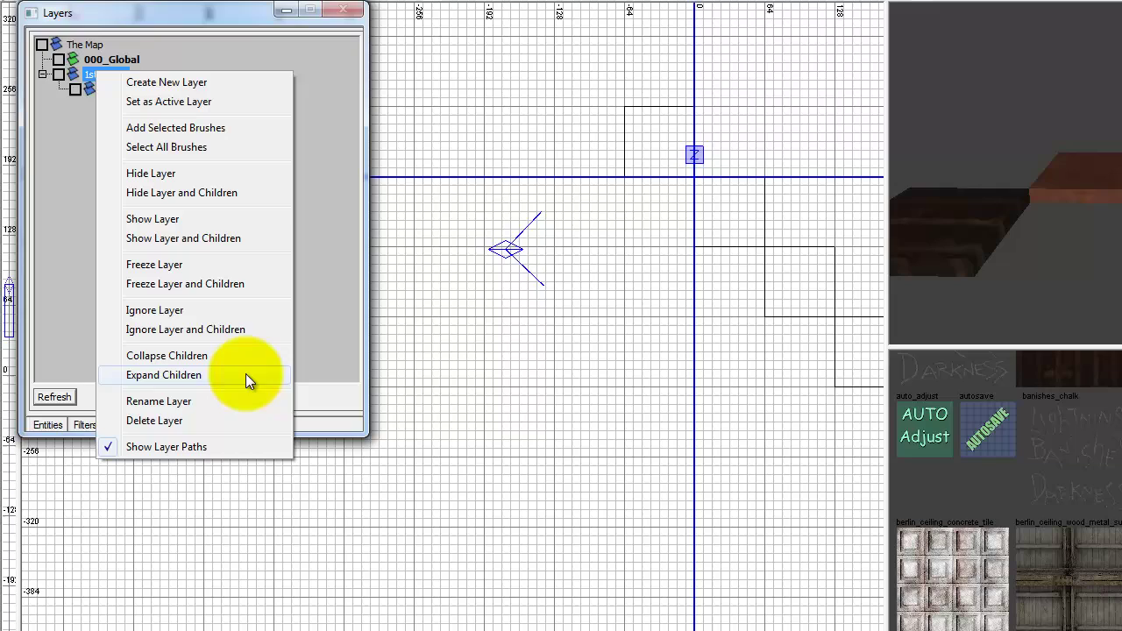
pyautogui.click(227, 360)
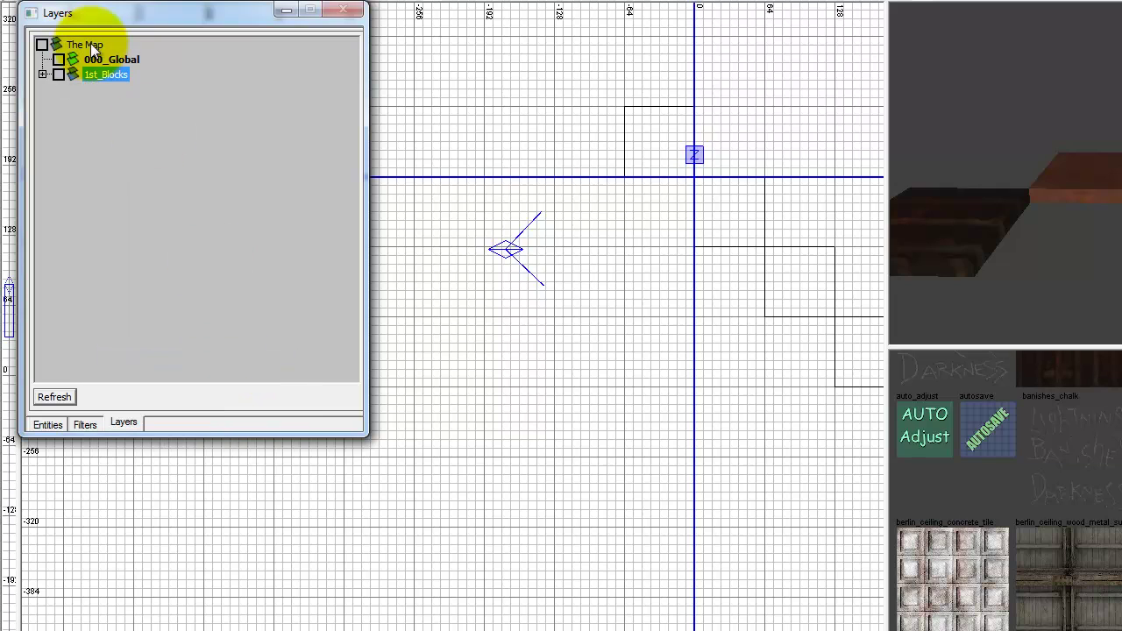
pyautogui.click(43, 76)
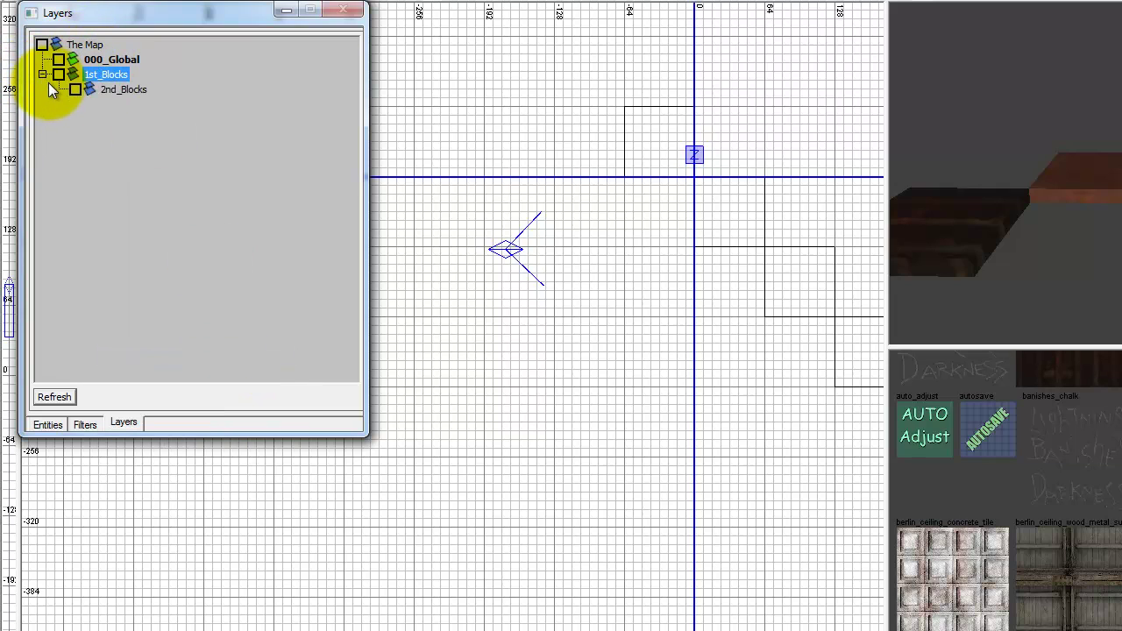
pyautogui.click(43, 75)
pyautogui.click(43, 74)
# - Apply Collapse Children and Expand Children in turn to the 1st_Blocks layer
pyautogui.rightClick(109, 75)
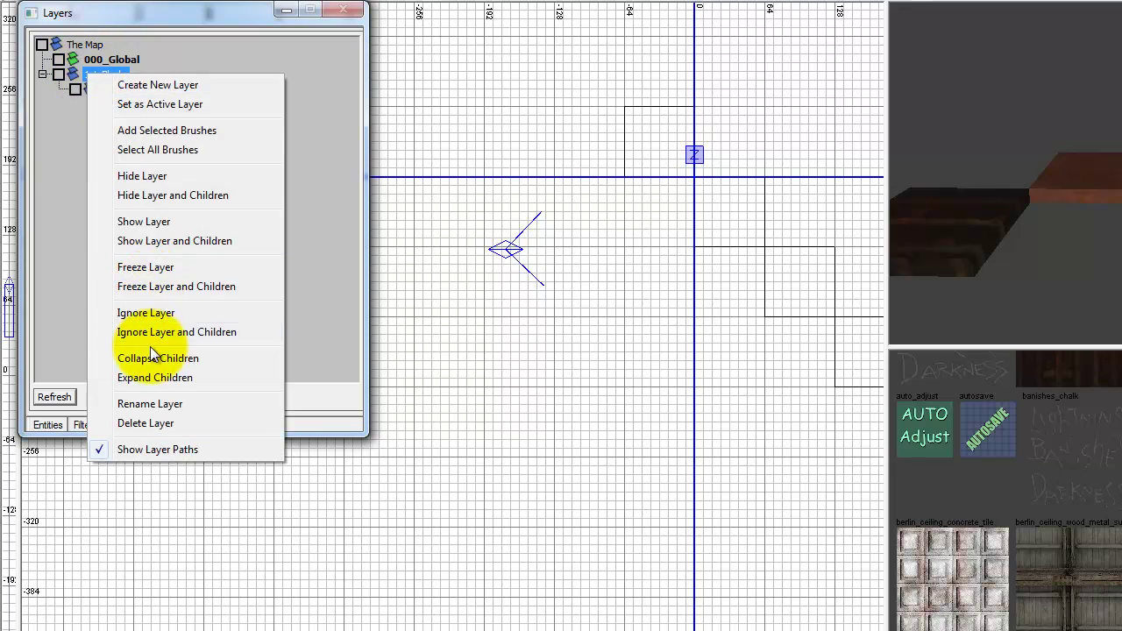
pyautogui.click(151, 359)
pyautogui.rightClick(108, 75)
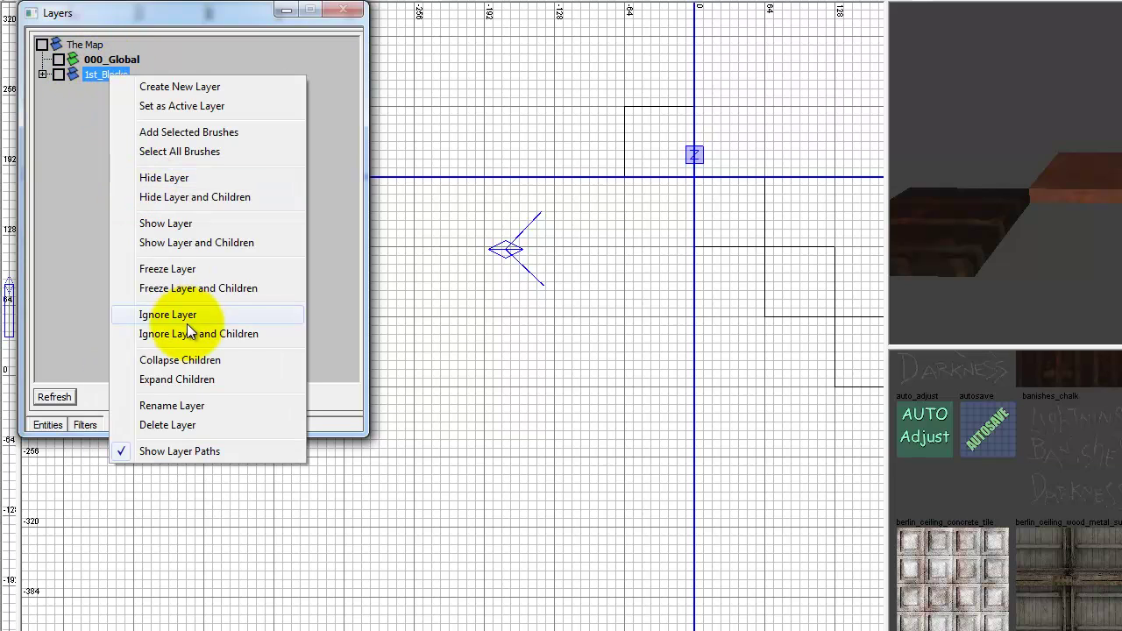
pyautogui.click(184, 379)
# - Rename the 1st_Blocks layer to blahblah
pyautogui.rightClick(106, 70)
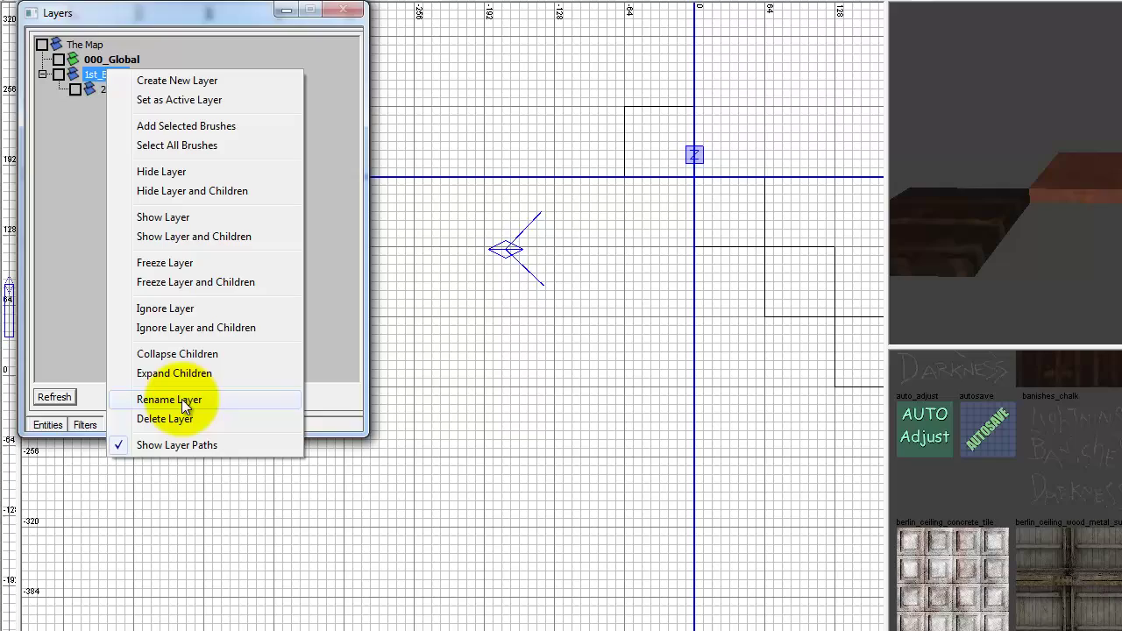
pyautogui.click(183, 400)
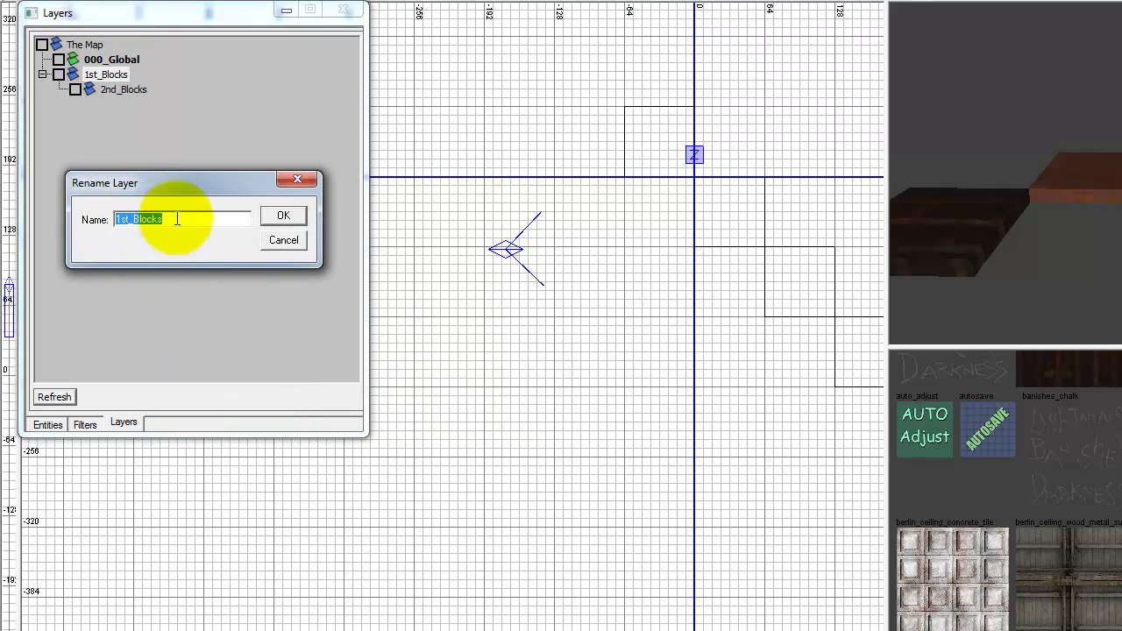
pyautogui.press('BackSpace')
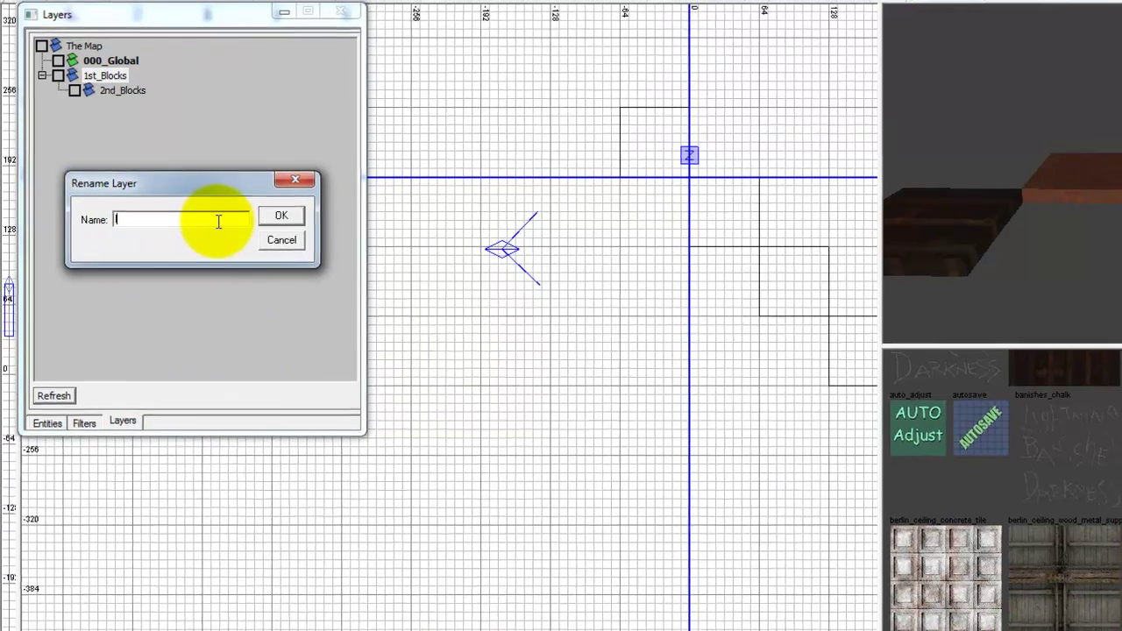
pyautogui.write('blahblah')
pyautogui.press('Return')
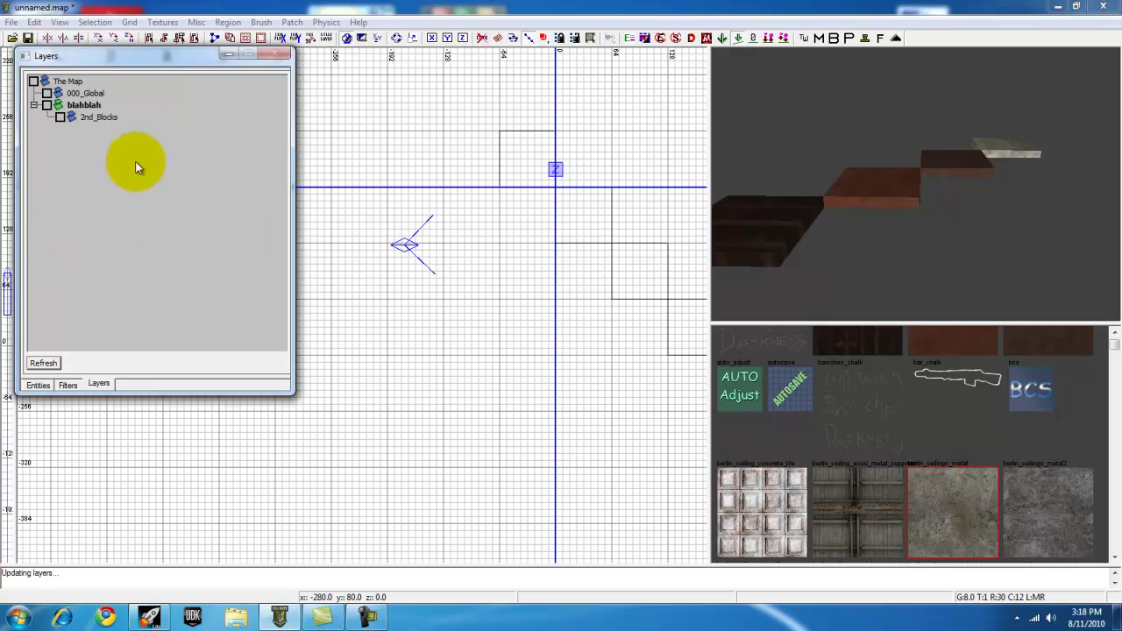
pyautogui.moveTo(873, 173); pyautogui.dragTo(877, 200, button='right')
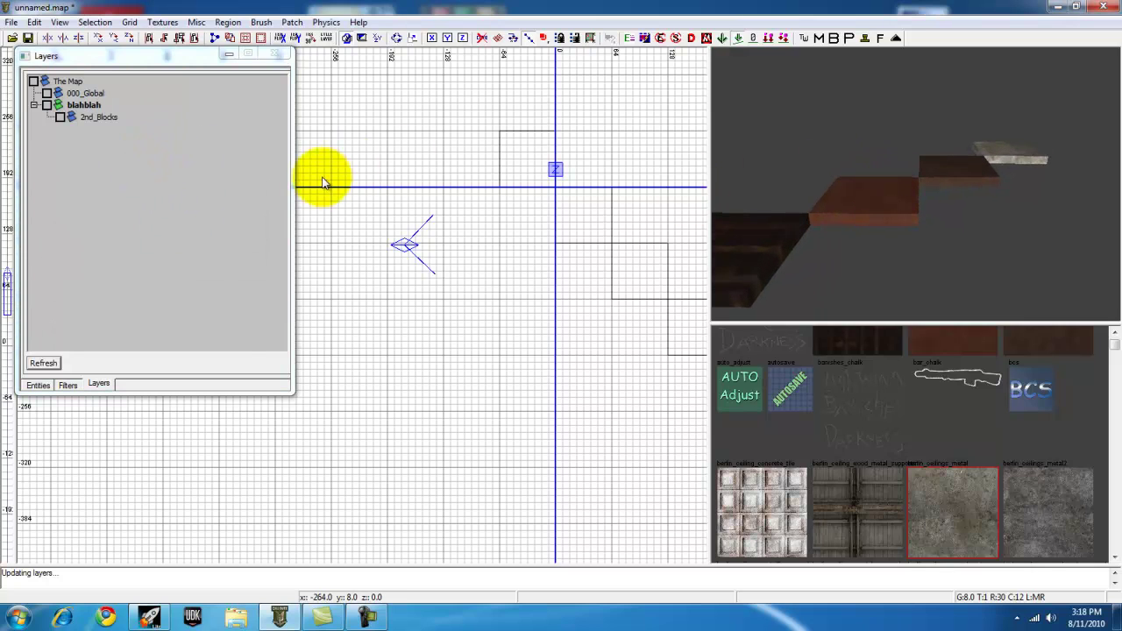
# - Set 000_Global as the active layer instead of blahblah
pyautogui.rightClick(93, 93)
pyautogui.click(168, 321)
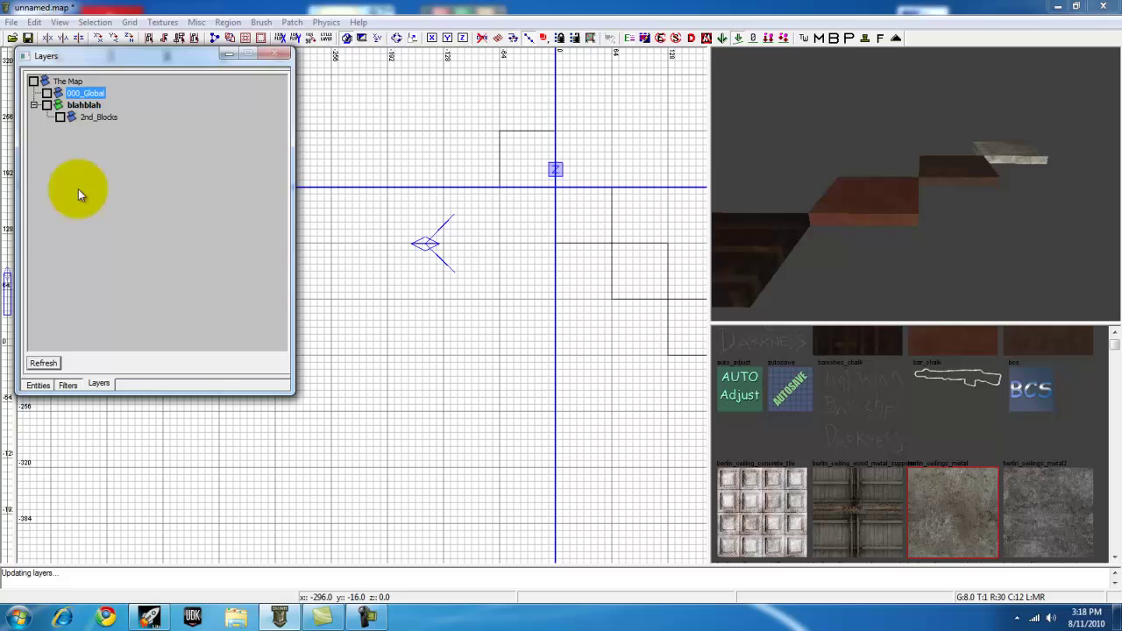
pyautogui.rightClick(85, 105)
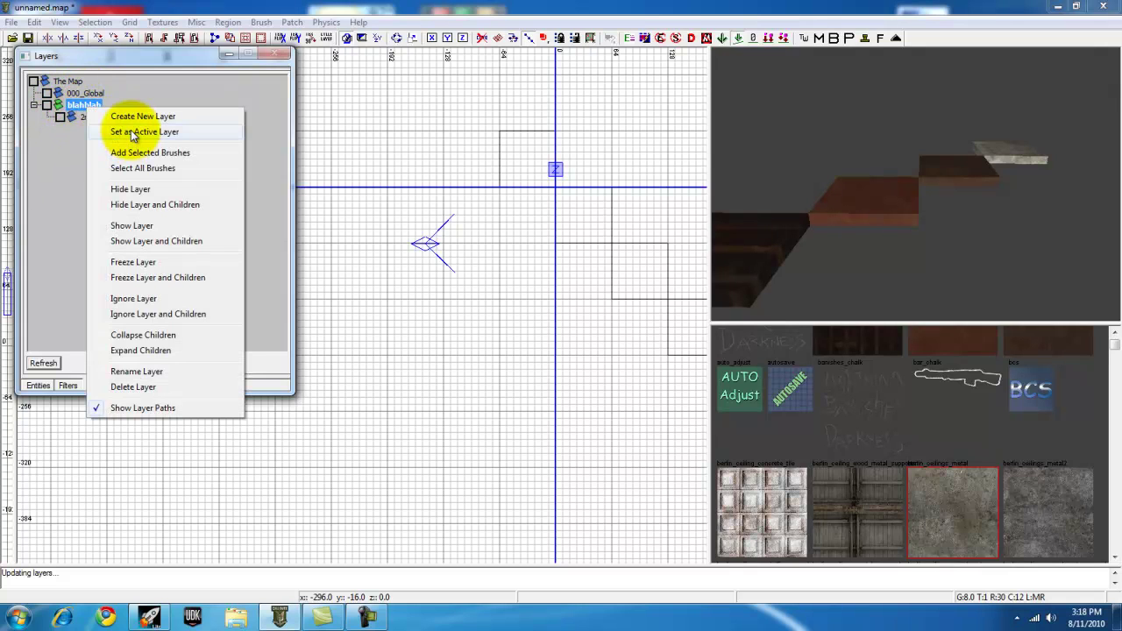
pyautogui.rightClick(77, 93)
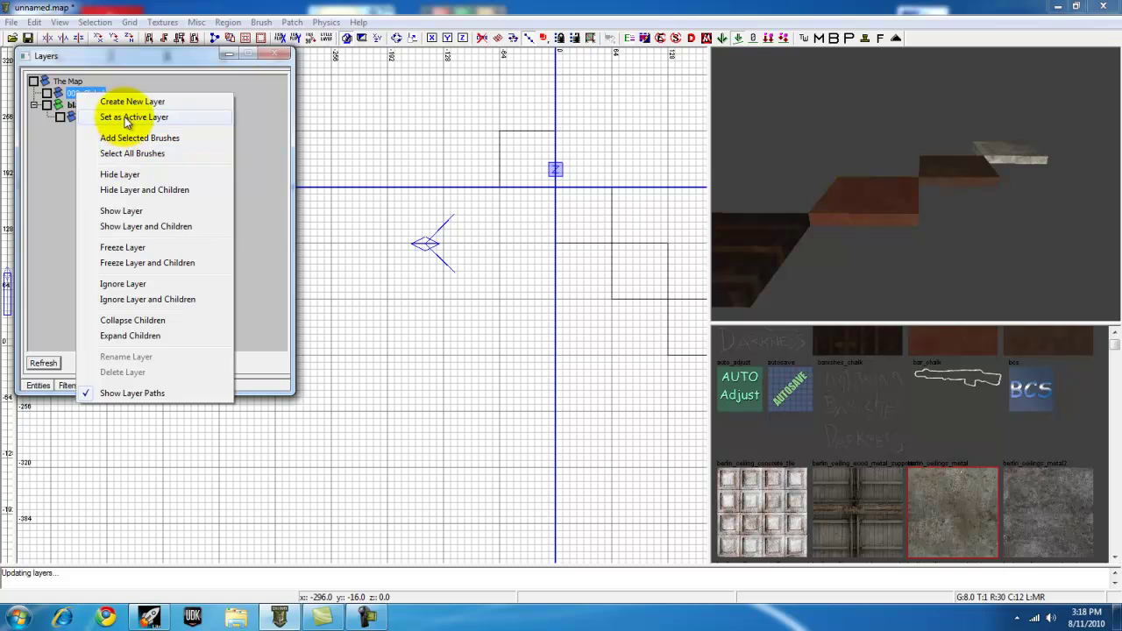
pyautogui.click(125, 117)
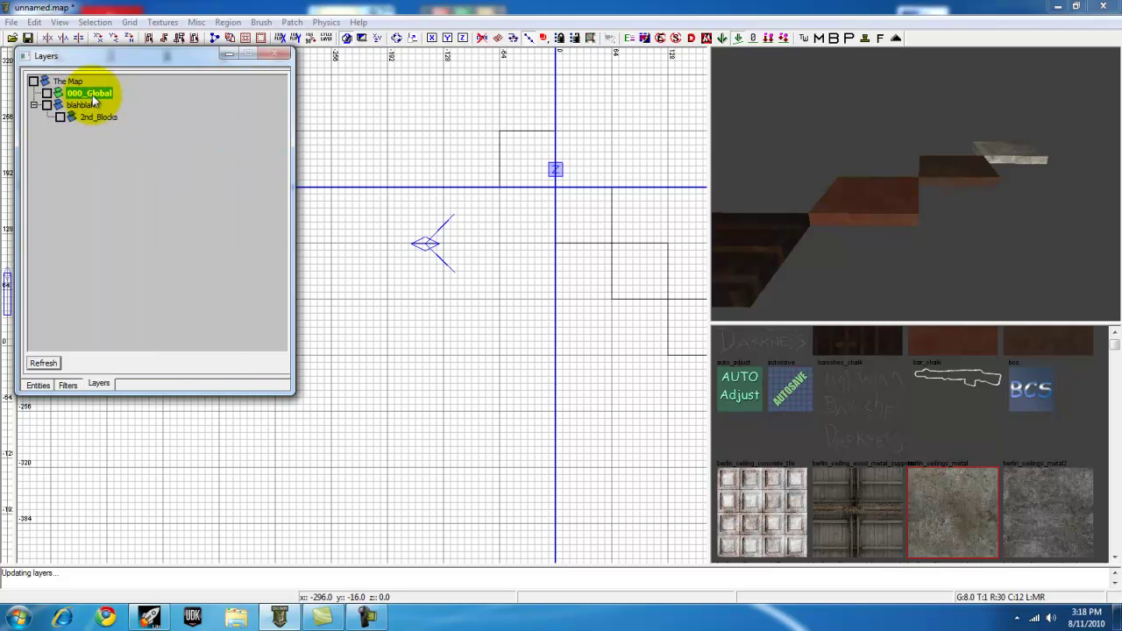
# - Draw two separate brushes in the empty grid area below the existing blocks, the second about 72 by 64 units
pyautogui.scroll(-3, 531, 287)
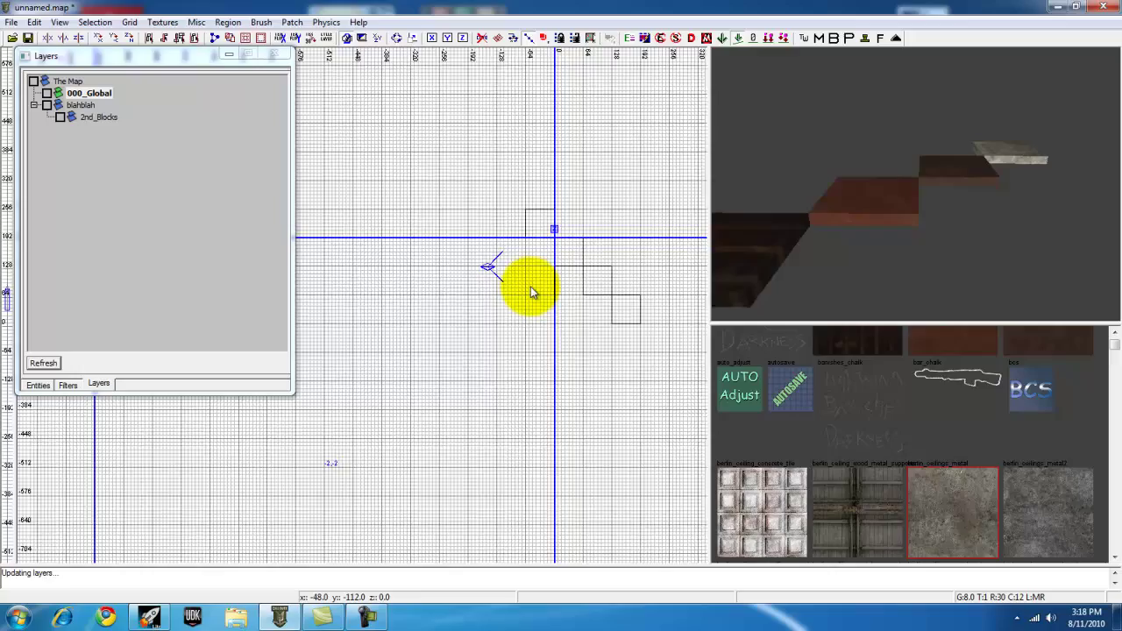
pyautogui.moveTo(530, 287)
pyautogui.mouseDown(button='right')
pyautogui.moveTo(458, 296)
pyautogui.moveTo(422, 266)
pyautogui.mouseUp(button='right')
pyautogui.scroll(2, 445, 261)
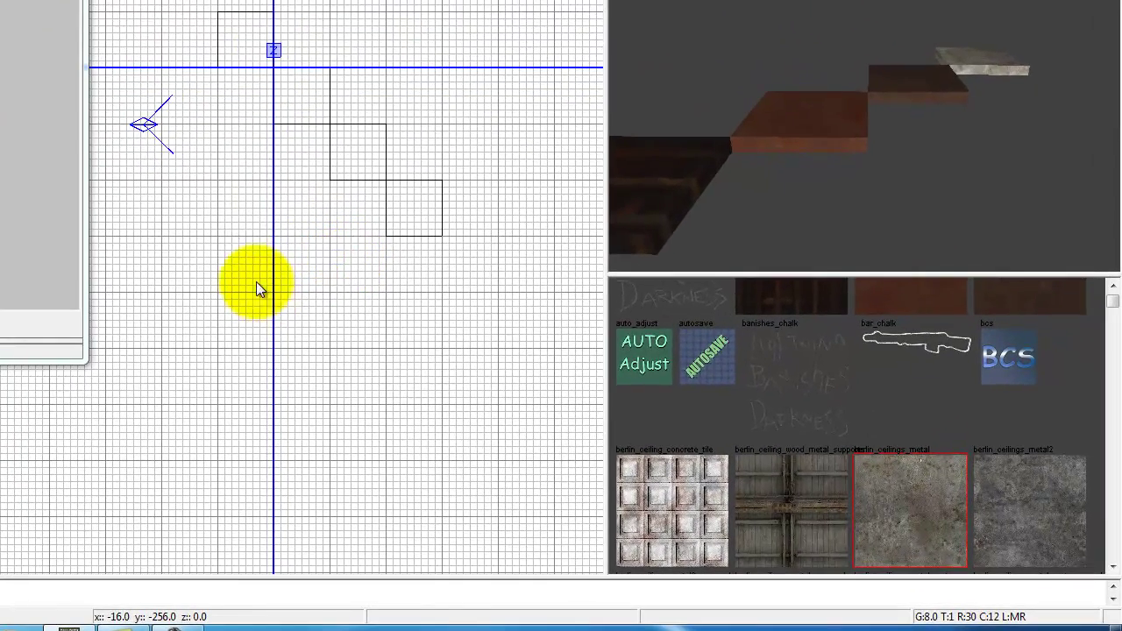
pyautogui.moveTo(354, 294); pyautogui.dragTo(388, 330)
pyautogui.moveTo(292, 304)
pyautogui.mouseDown(button='right')
pyautogui.moveTo(267, 269)
pyautogui.moveTo(230, 260)
pyautogui.mouseUp(button='right')
pyautogui.press('Escape')
pyautogui.moveTo(284, 292); pyautogui.dragTo(347, 343)
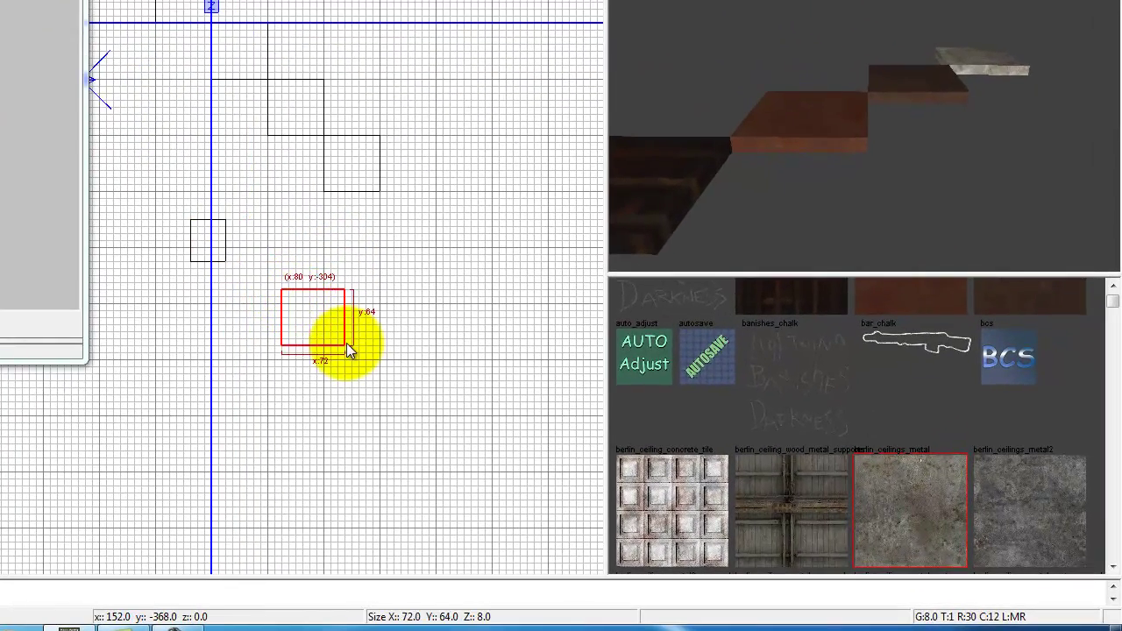
pyautogui.press('Escape')
# - Draw two more small brushes, one on each side of the 72 by 64 brush
pyautogui.moveTo(212, 320); pyautogui.dragTo(243, 345)
pyautogui.press('Escape')
pyautogui.moveTo(315, 308); pyautogui.dragTo(302, 312, button='right')
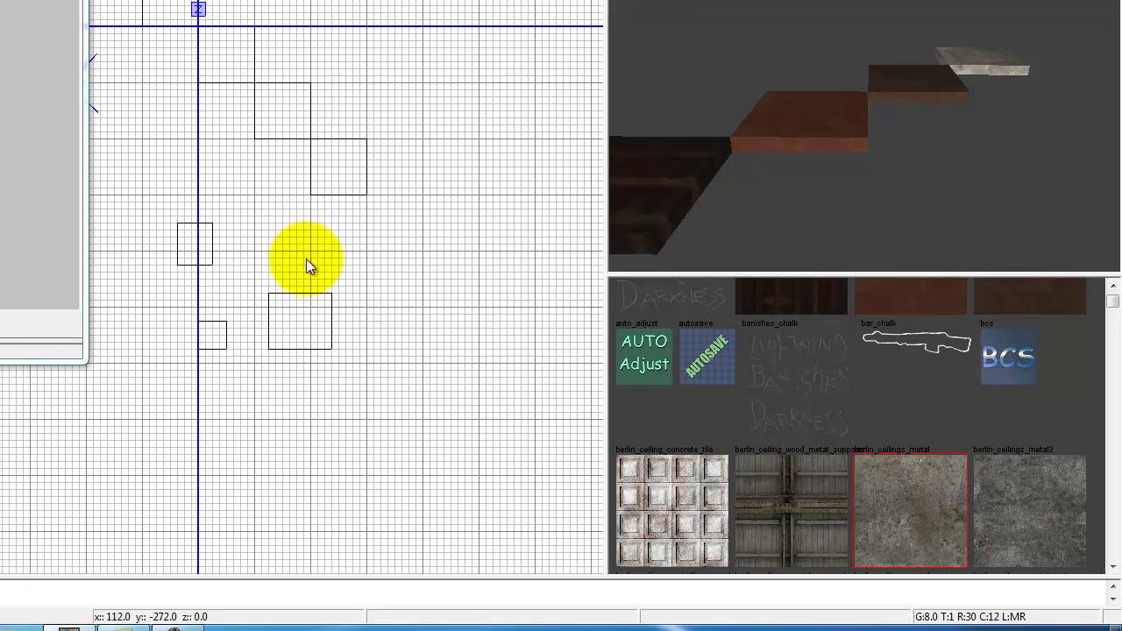
pyautogui.moveTo(368, 252); pyautogui.dragTo(403, 276)
pyautogui.press('Escape')
pyautogui.moveTo(779, 187); pyautogui.dragTo(793, 187, button='right')
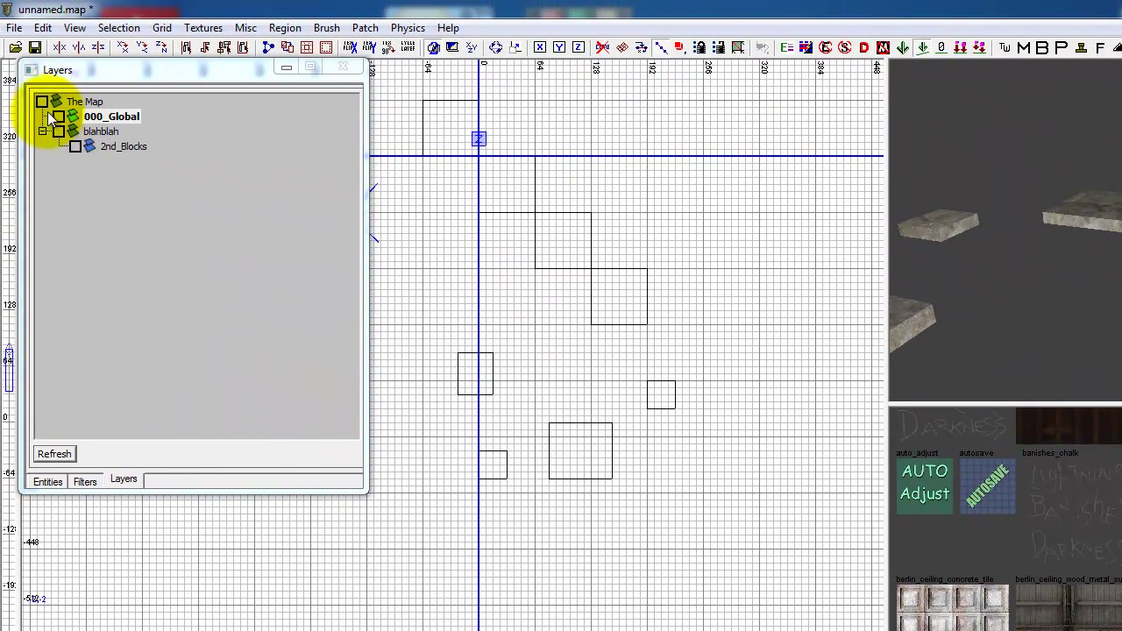
# - Hide and show the 000_Global and blahblah layers in turn to check which brushes belong to each
pyautogui.click(58, 117)
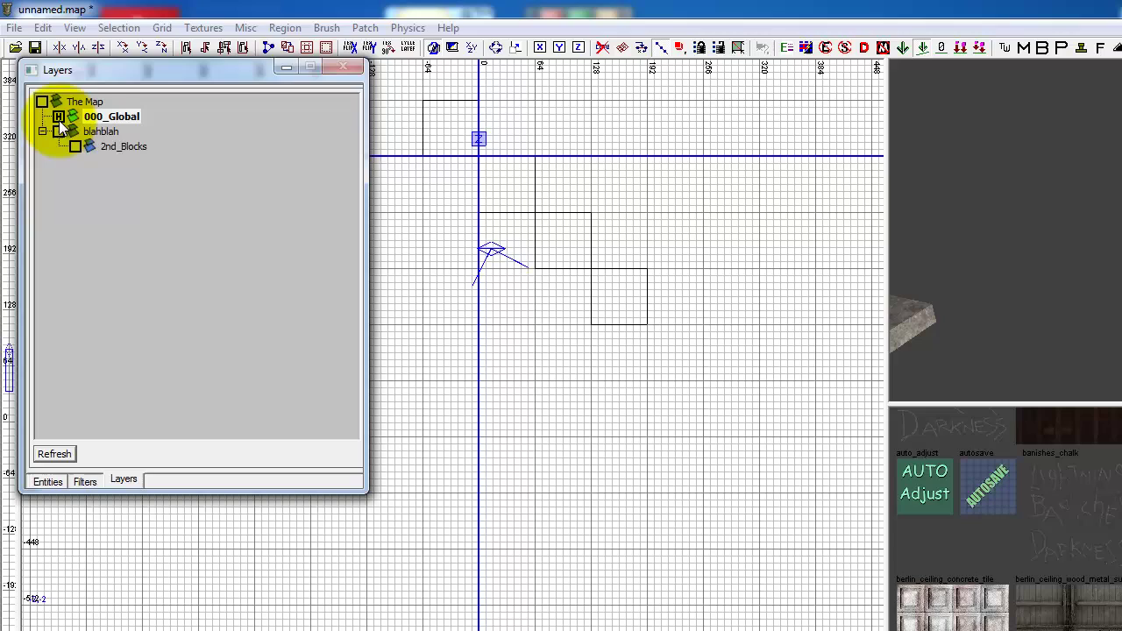
pyautogui.click(58, 117)
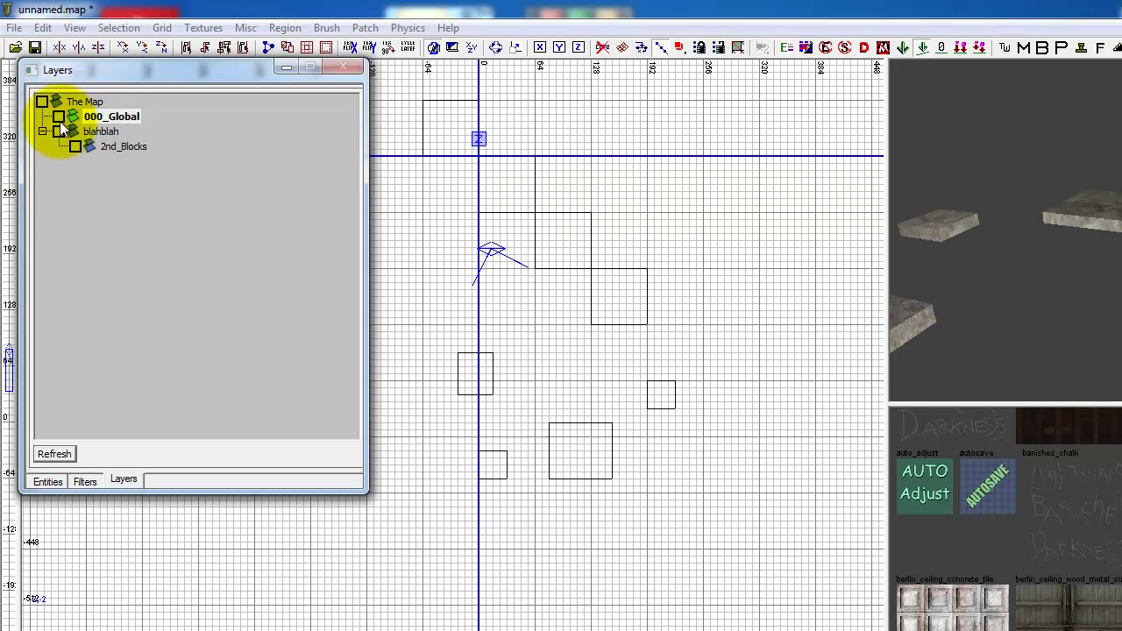
pyautogui.click(59, 131)
pyautogui.click(59, 131)
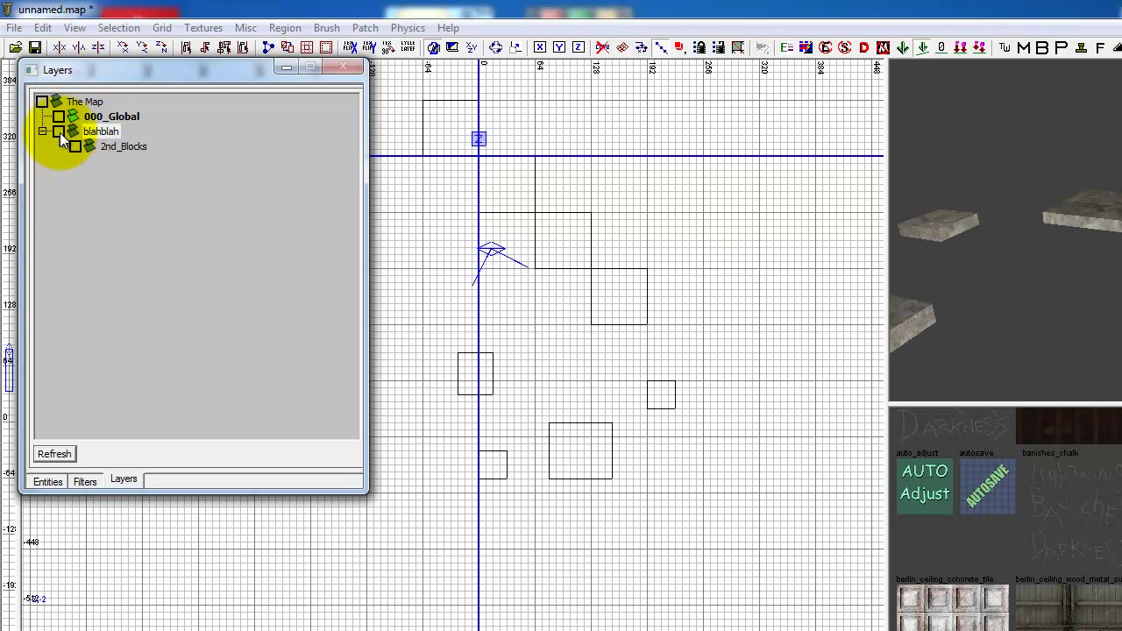
pyautogui.click(57, 117)
pyautogui.click(57, 116)
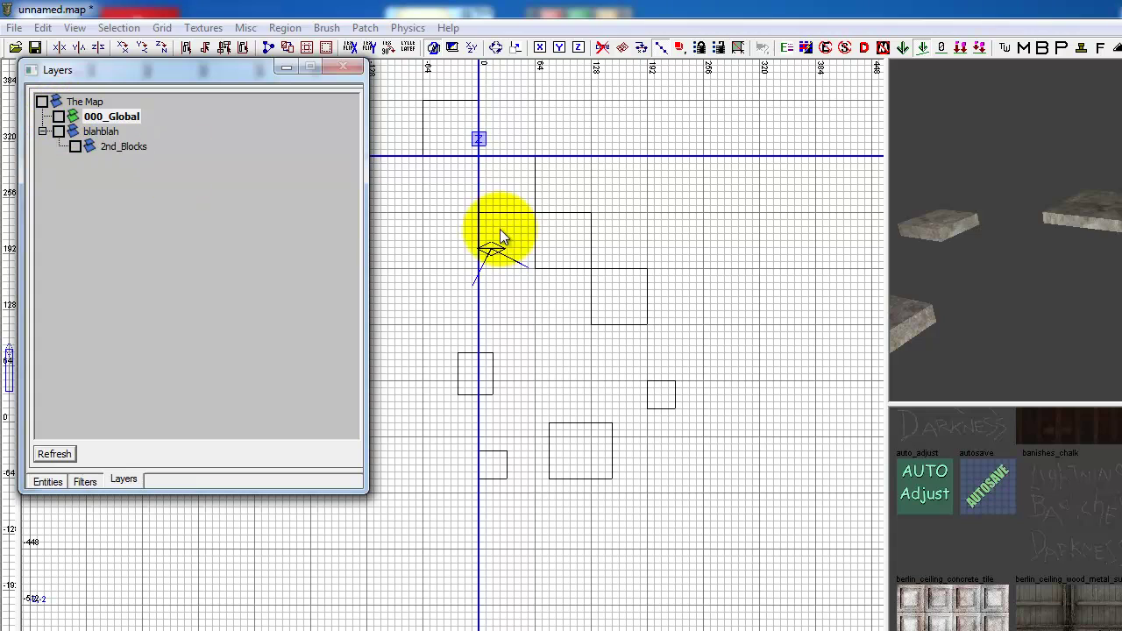
# - Create a new layer named Active_TEst under The Map
pyautogui.rightClick(83, 102)
pyautogui.click(85, 115)
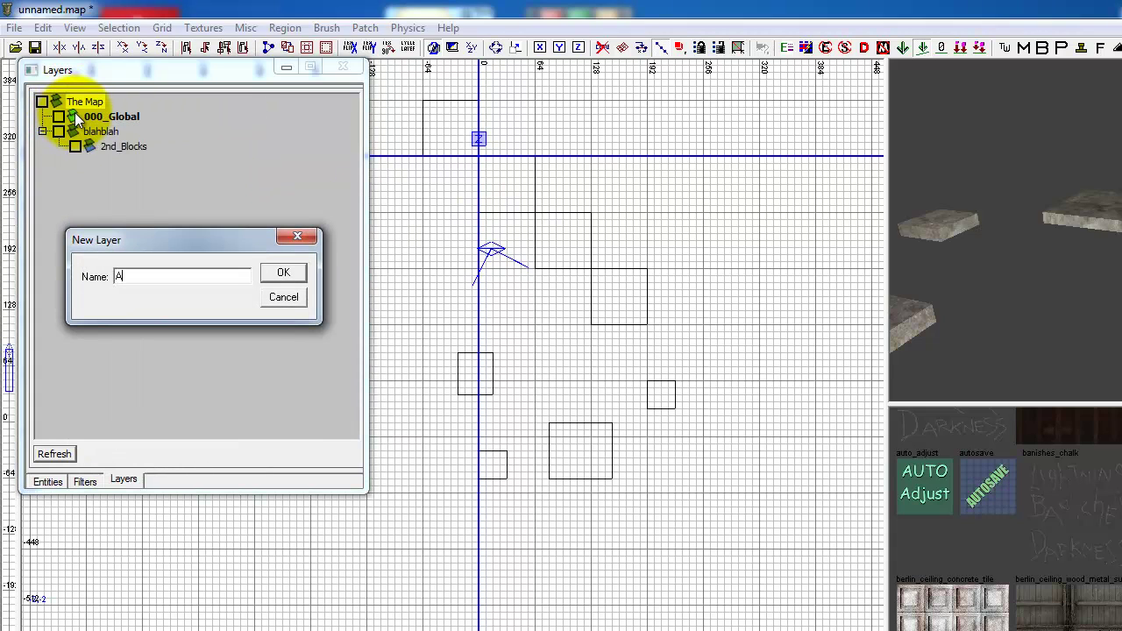
pyautogui.write('Active_TEst')
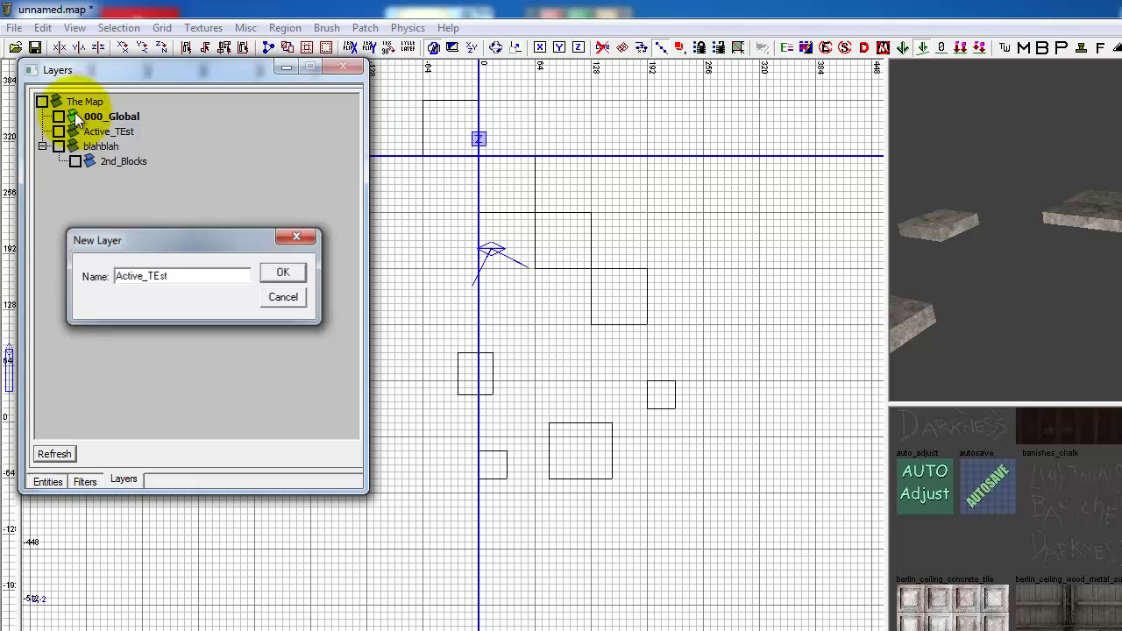
pyautogui.press('Return')
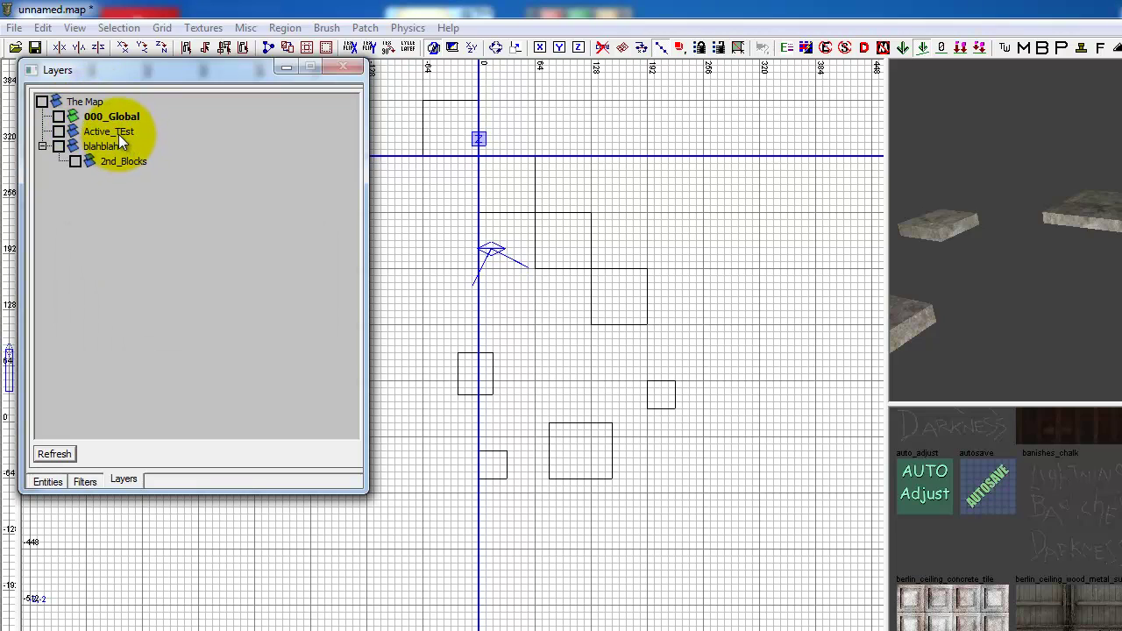
# - Set Active_TEst as the active layer
pyautogui.click(104, 133)
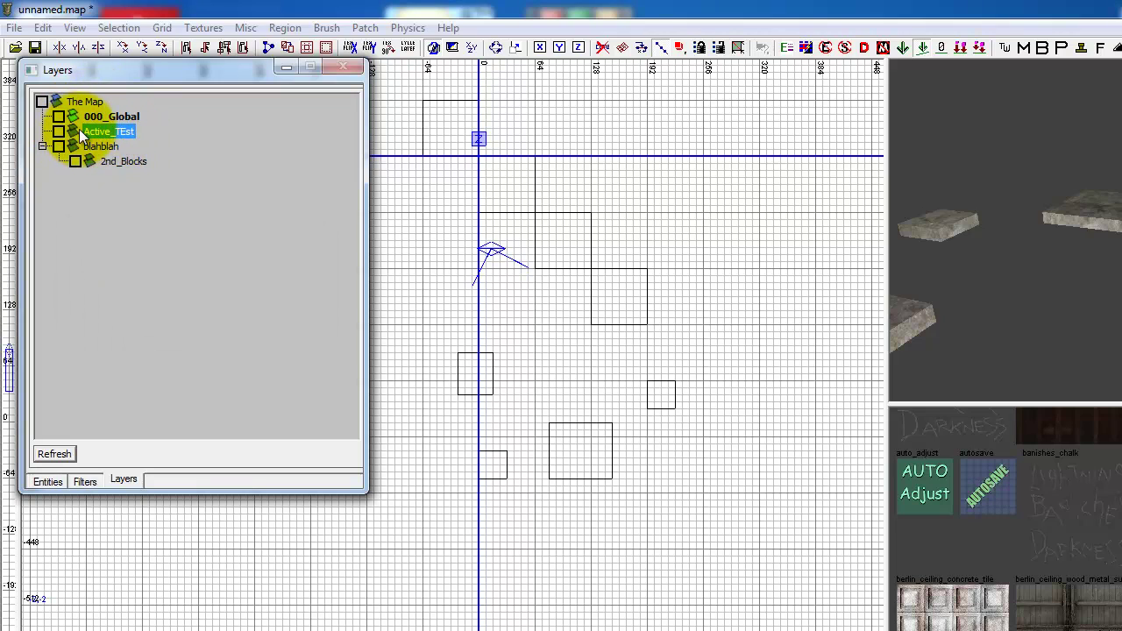
pyautogui.rightClick(76, 132)
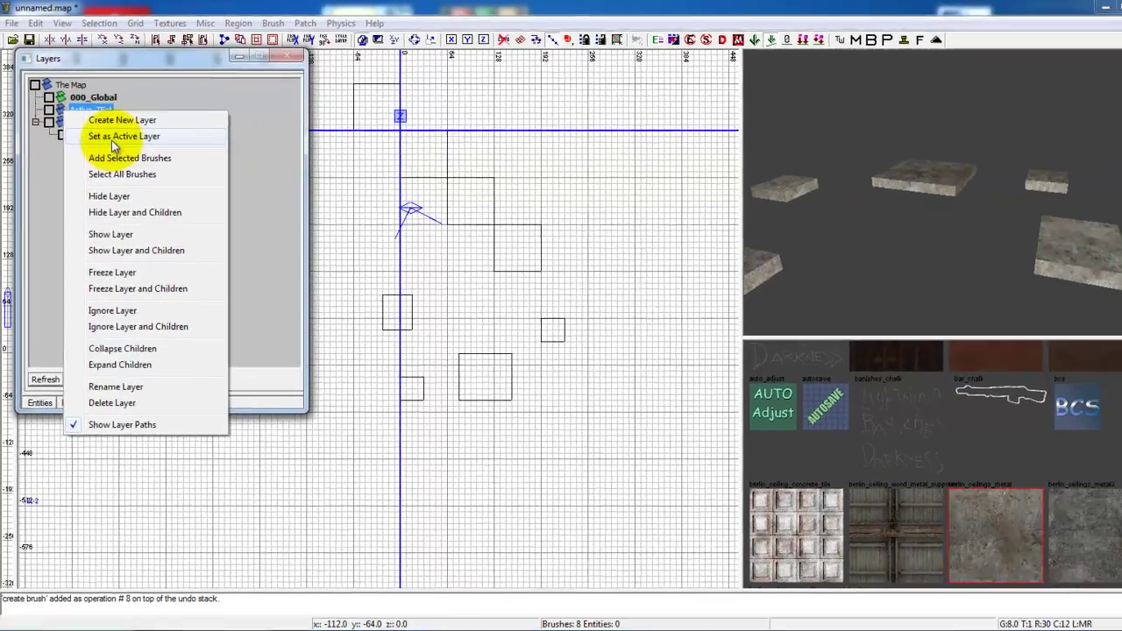
pyautogui.click(111, 140)
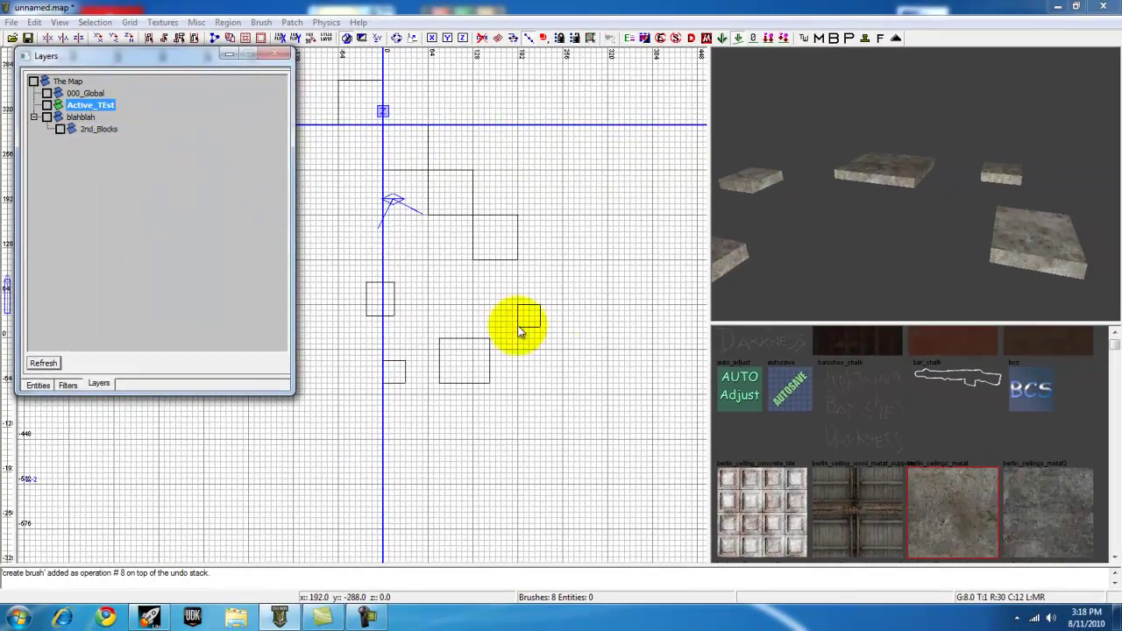
# - Draw two brushes textured with berlin_ceiling_concrete_tile below the other blocks, the first about 64 by 48 units and the second smaller
pyautogui.scroll(-2, 529, 349)
pyautogui.click(825, 496)
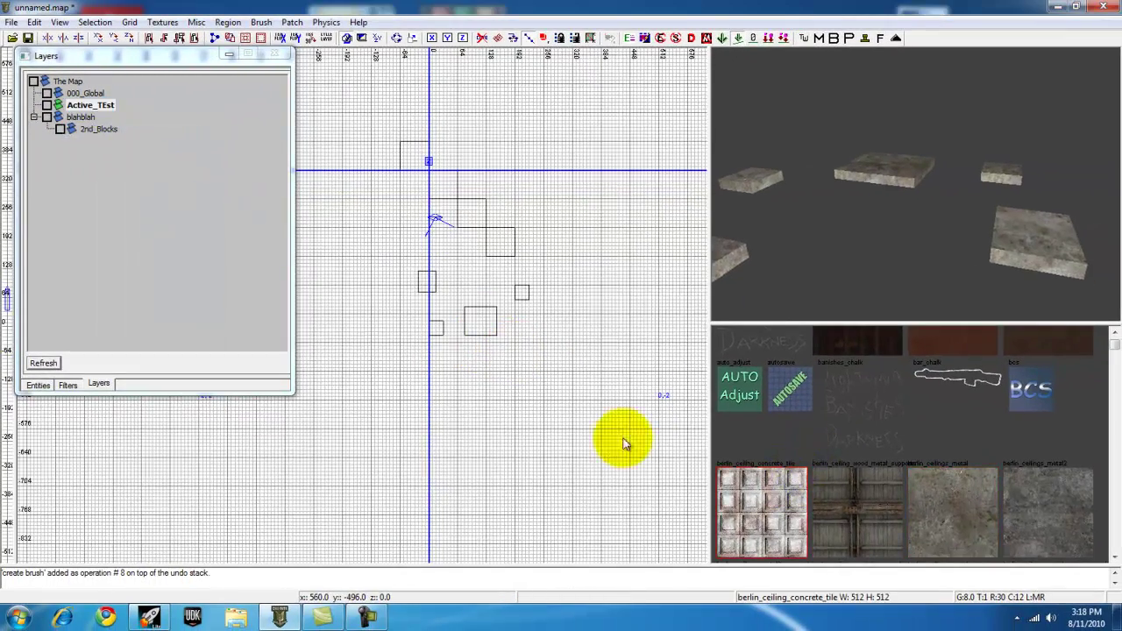
pyautogui.scroll(-1, 553, 432)
pyautogui.moveTo(522, 378); pyautogui.dragTo(546, 395)
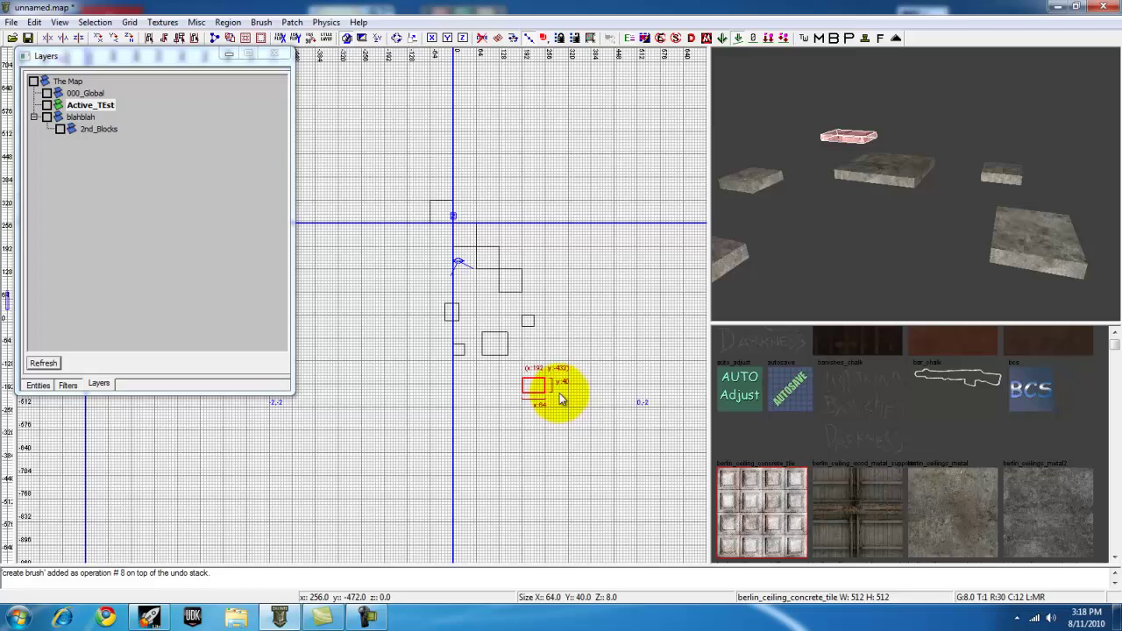
pyautogui.moveTo(775, 235); pyautogui.dragTo(772, 236, button='right')
pyautogui.press('Escape')
pyautogui.moveTo(583, 410); pyautogui.dragTo(598, 423)
pyautogui.press('Escape')
pyautogui.moveTo(889, 261); pyautogui.dragTo(884, 252, button='right')
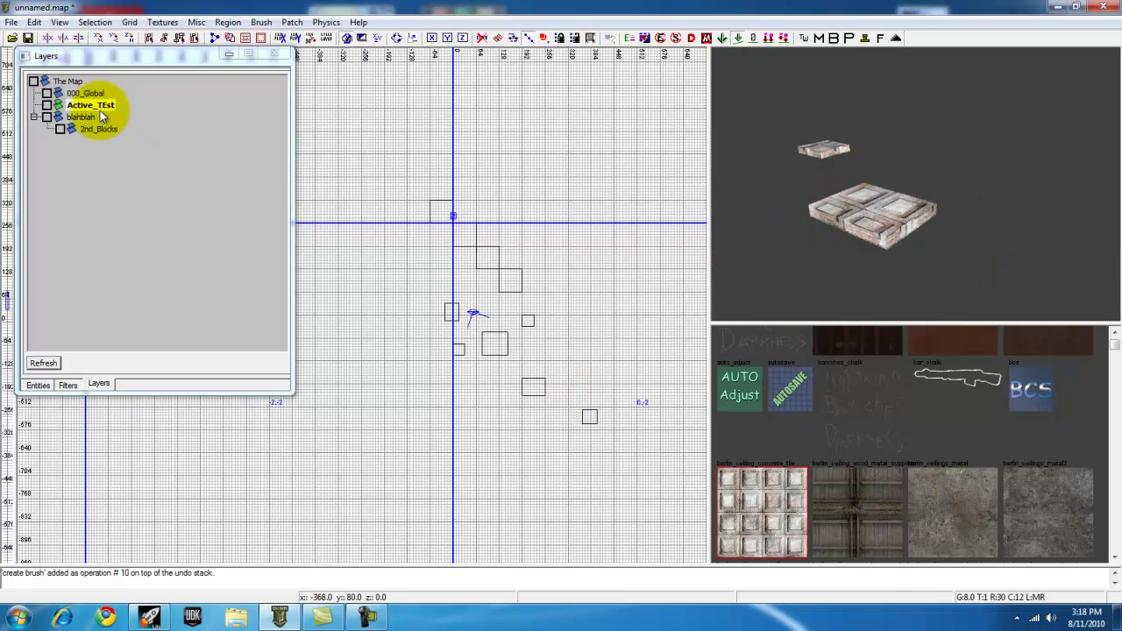
# - Hide the Active_TEst layer and show it again to check that the new tiled brushes belong to it
pyautogui.click(47, 107)
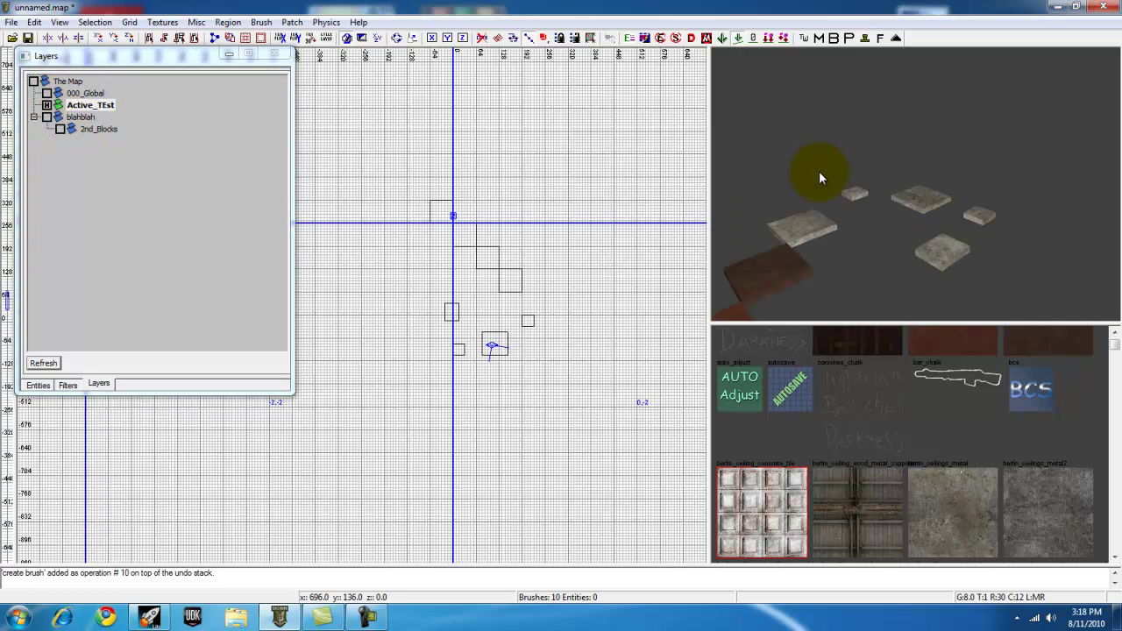
pyautogui.click(47, 105)
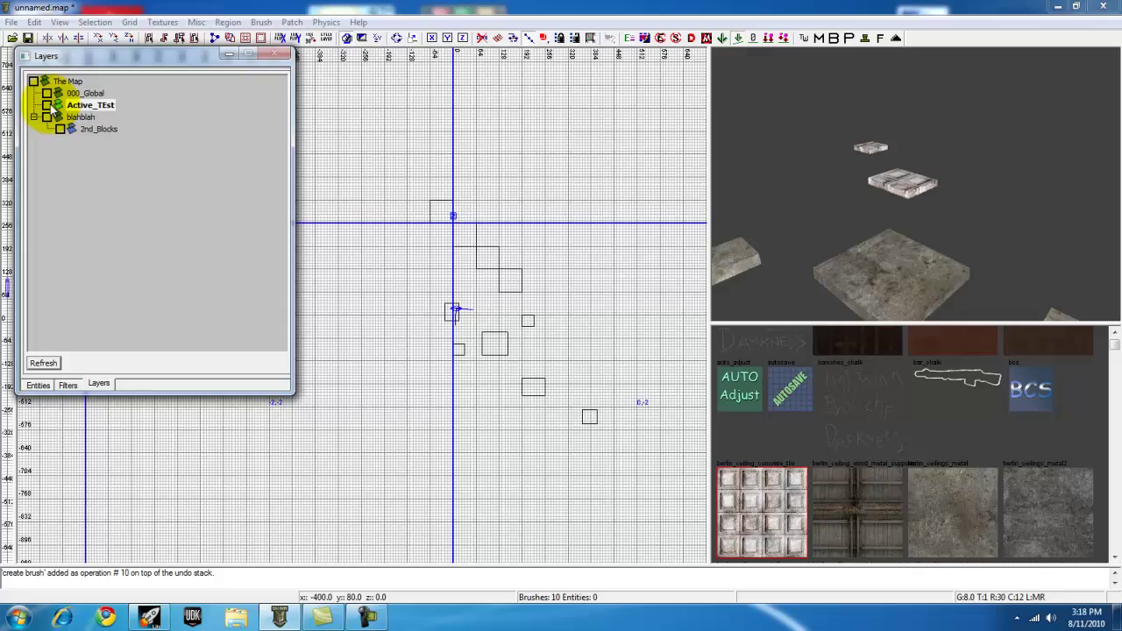
pyautogui.moveTo(822, 133); pyautogui.dragTo(796, 180, button='right')
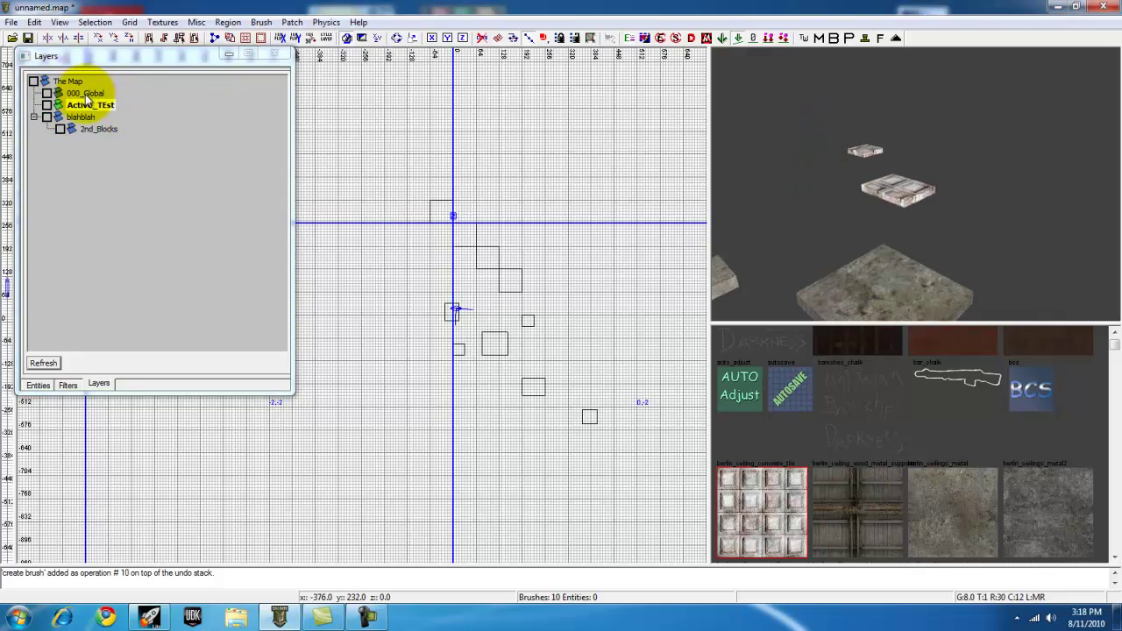
pyautogui.rightClick(92, 128)
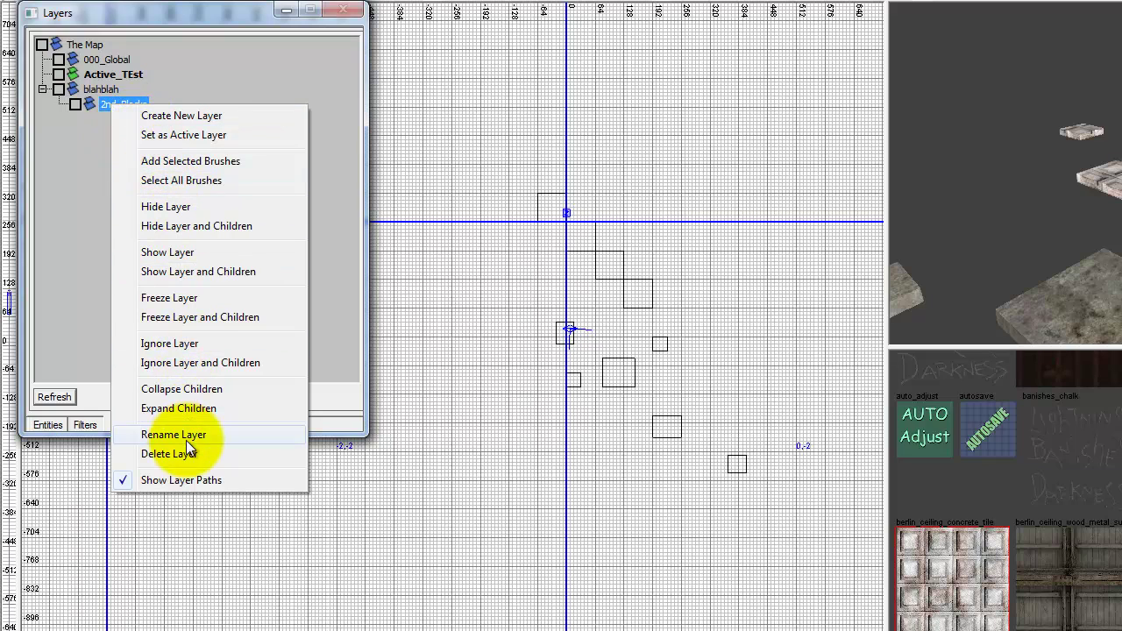
pyautogui.click(91, 158)
pyautogui.moveTo(974, 172); pyautogui.dragTo(970, 172, button='right')
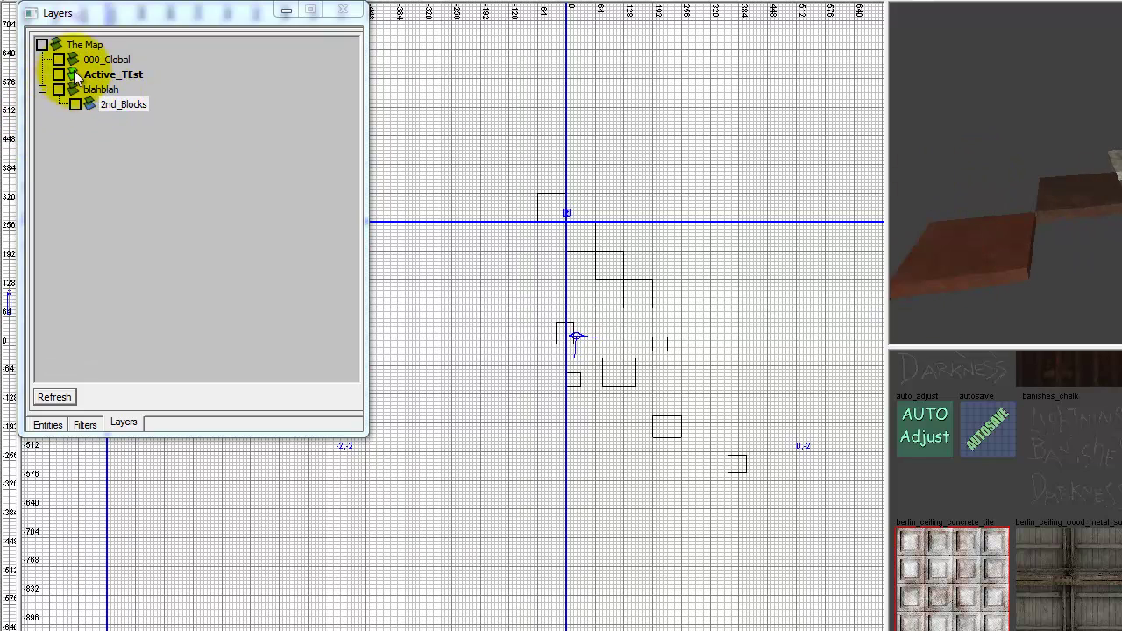
# - Make 000_Global the active layer again
pyautogui.rightClick(106, 59)
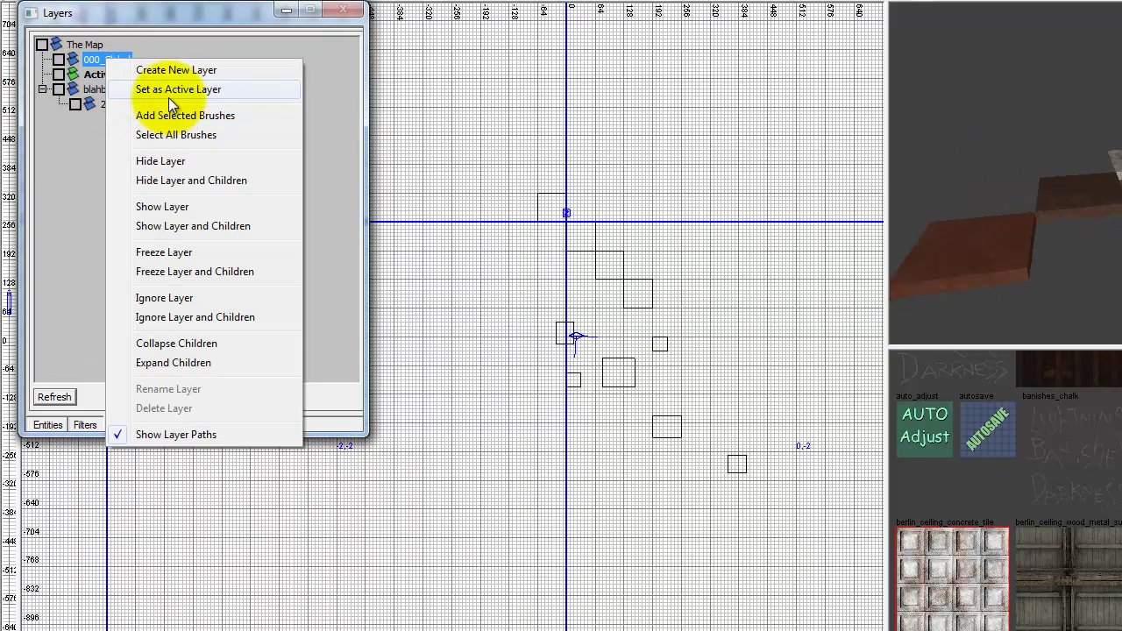
pyautogui.click(168, 94)
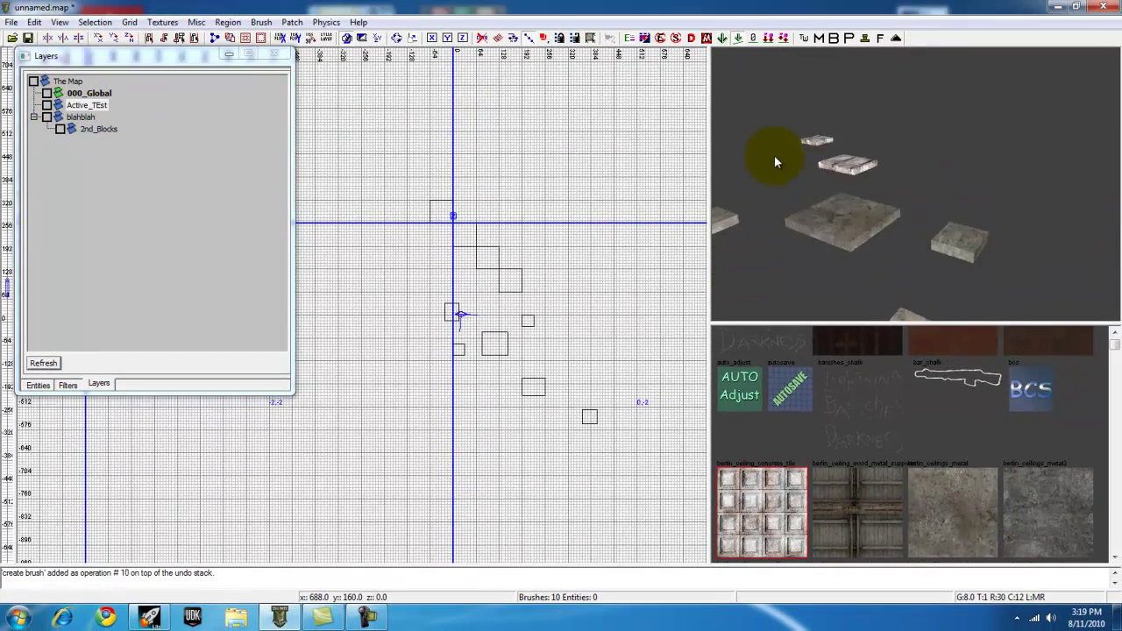
# - Select the two tiled brushes of the Active_TEst layer in the 3D view and deselect them again
pyautogui.keyDown('shift'); pyautogui.click(818, 207); pyautogui.keyUp('shift')
pyautogui.keyDown('shift'); pyautogui.click(816, 193); pyautogui.keyUp('shift')
pyautogui.keyDown('shift'); pyautogui.click(816, 190); pyautogui.keyUp('shift')
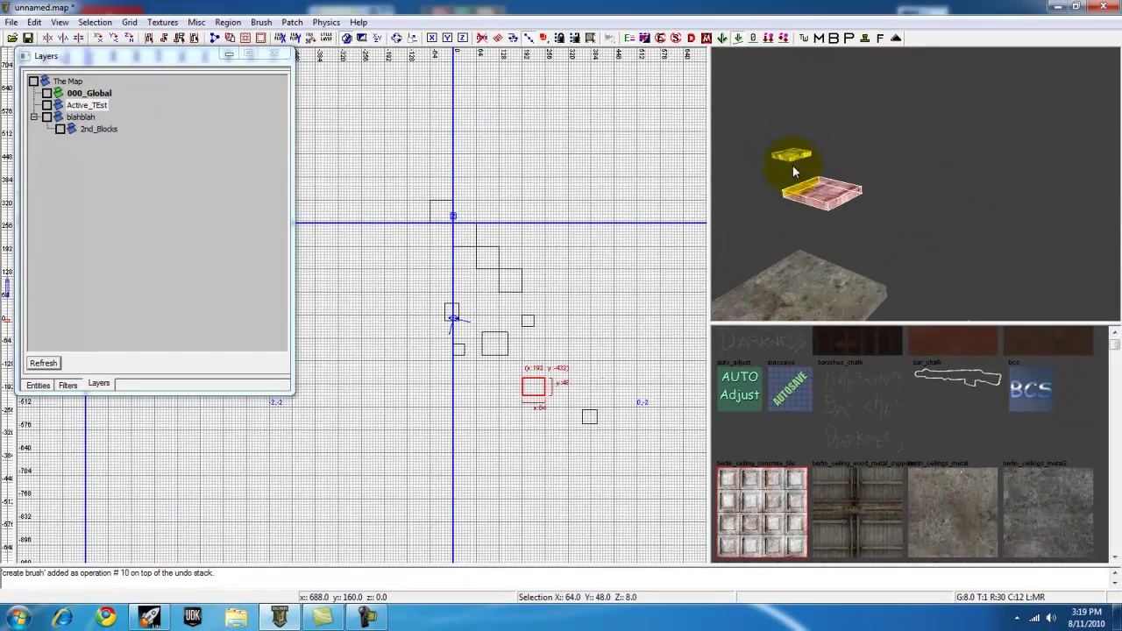
pyautogui.keyDown('shift'); pyautogui.click(794, 156); pyautogui.keyUp('shift')
pyautogui.keyDown('shift'); pyautogui.click(813, 185); pyautogui.keyUp('shift')
# - Delete the Active_TEst layer and confirm the deletion
pyautogui.rightClick(79, 105)
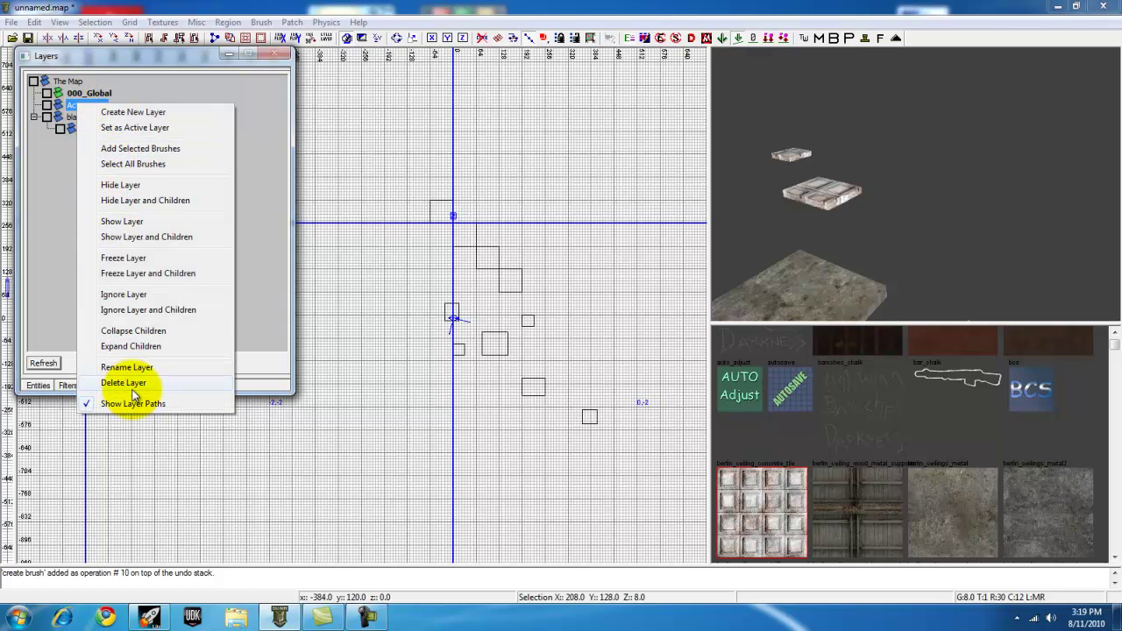
pyautogui.click(133, 386)
pyautogui.click(136, 258)
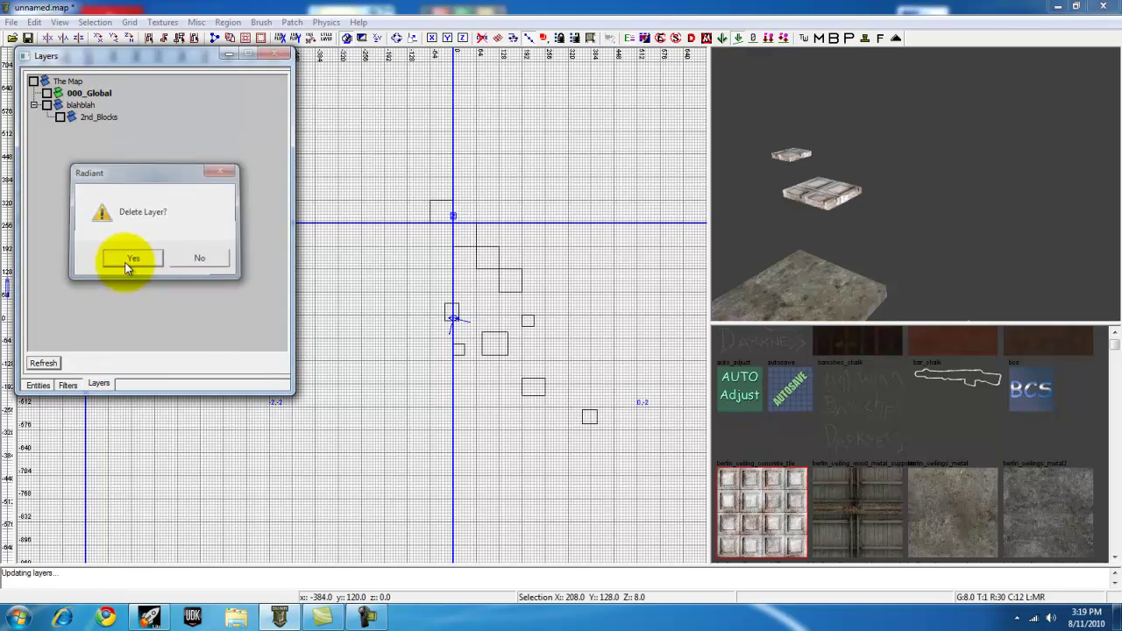
# - Select both tiled brushes and deselect them again to check whether they still exist without their layer
pyautogui.moveTo(779, 265); pyautogui.dragTo(777, 265, button='right')
pyautogui.keyDown('shift'); pyautogui.click(811, 177); pyautogui.keyUp('shift')
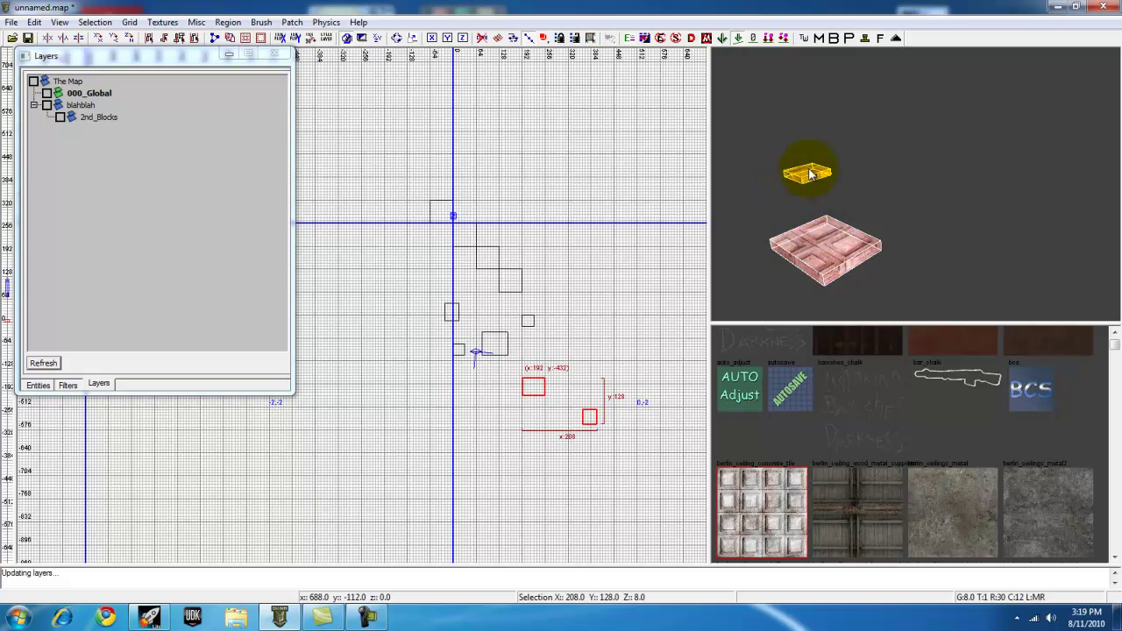
pyautogui.keyDown('shift'); pyautogui.click(811, 178); pyautogui.keyUp('shift')
pyautogui.keyDown('shift'); pyautogui.click(812, 180); pyautogui.keyUp('shift')
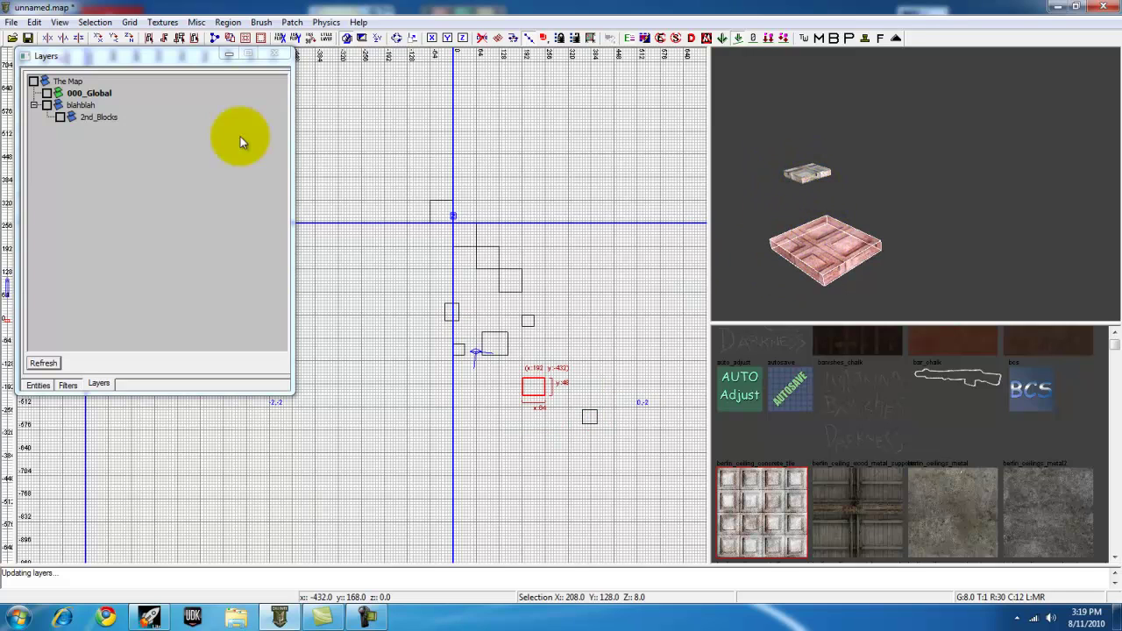
pyautogui.keyDown('shift'); pyautogui.click(812, 242); pyautogui.keyUp('shift')
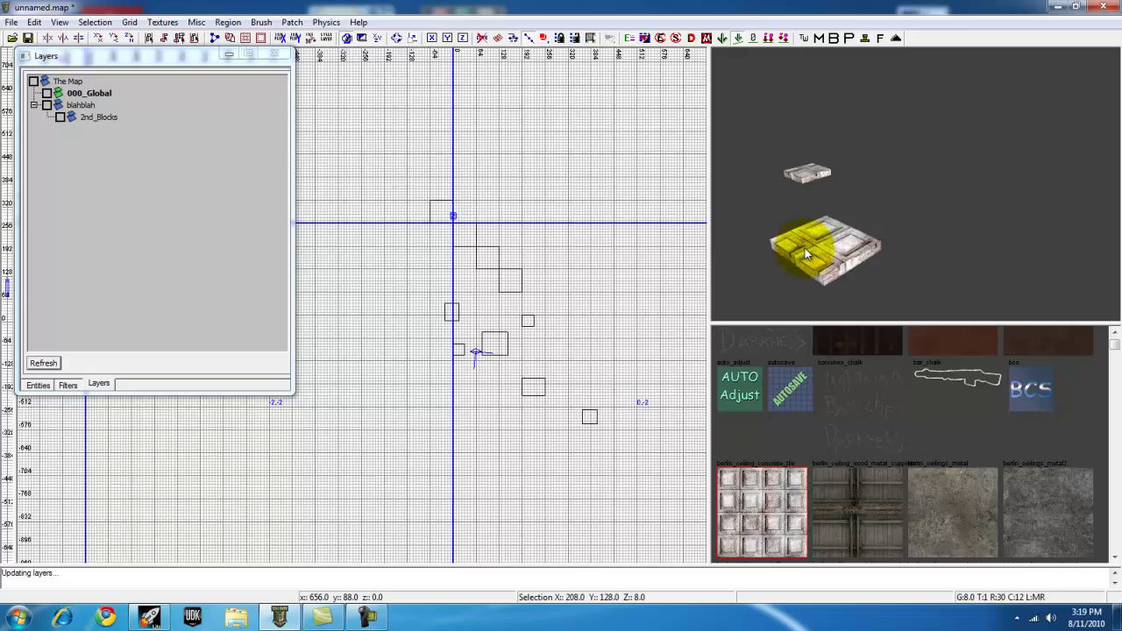
pyautogui.moveTo(800, 245); pyautogui.dragTo(785, 233, button='right')
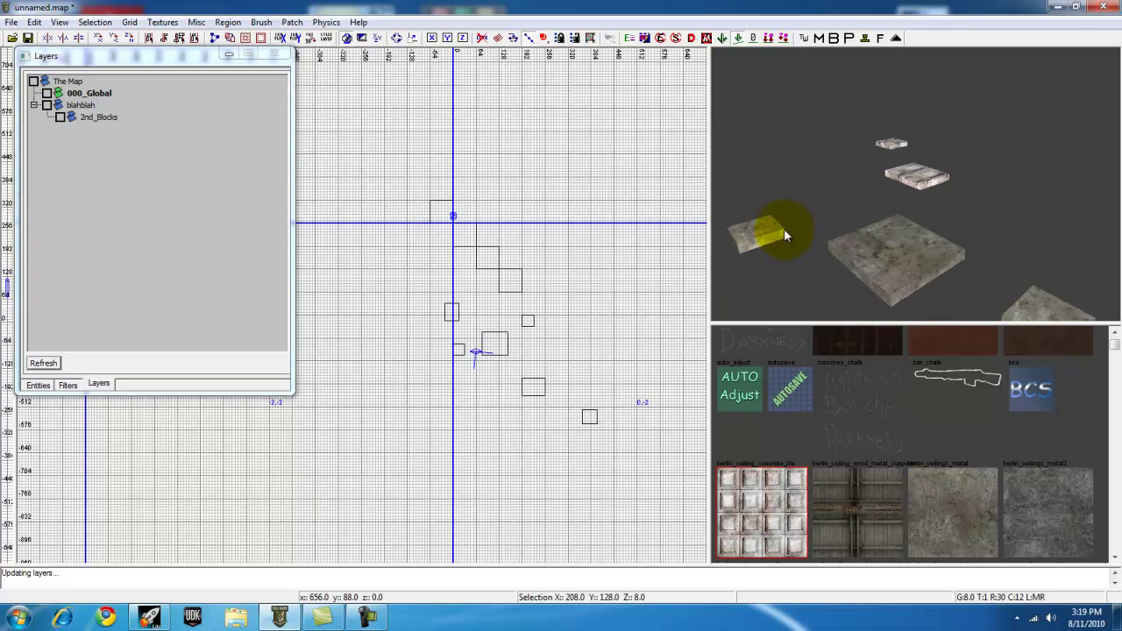
# - Hide the 000_Global layer to check its contents and select the four connected brushes outside it
pyautogui.click(45, 97)
pyautogui.click(47, 94)
pyautogui.click(46, 94)
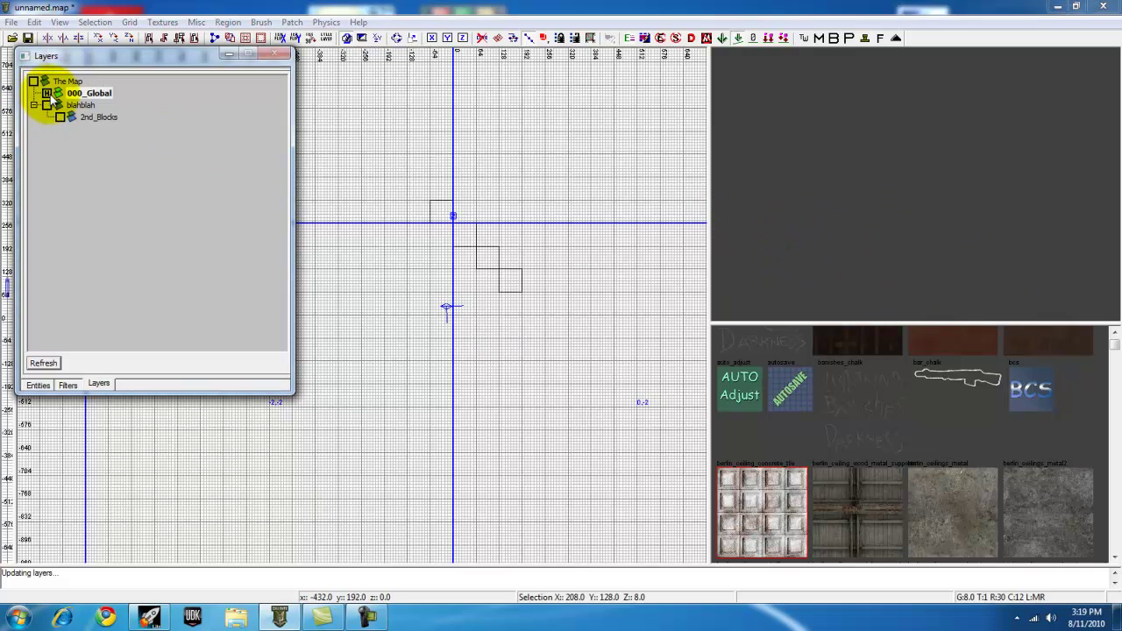
pyautogui.moveTo(903, 200)
pyautogui.mouseDown(button='right')
pyautogui.moveTo(864, 199)
pyautogui.moveTo(840, 265)
pyautogui.moveTo(799, 228)
pyautogui.mouseUp(button='right')
pyautogui.keyDown('shift'); pyautogui.moveTo(789, 232); pyautogui.dragTo(973, 175); pyautogui.keyUp('shift')
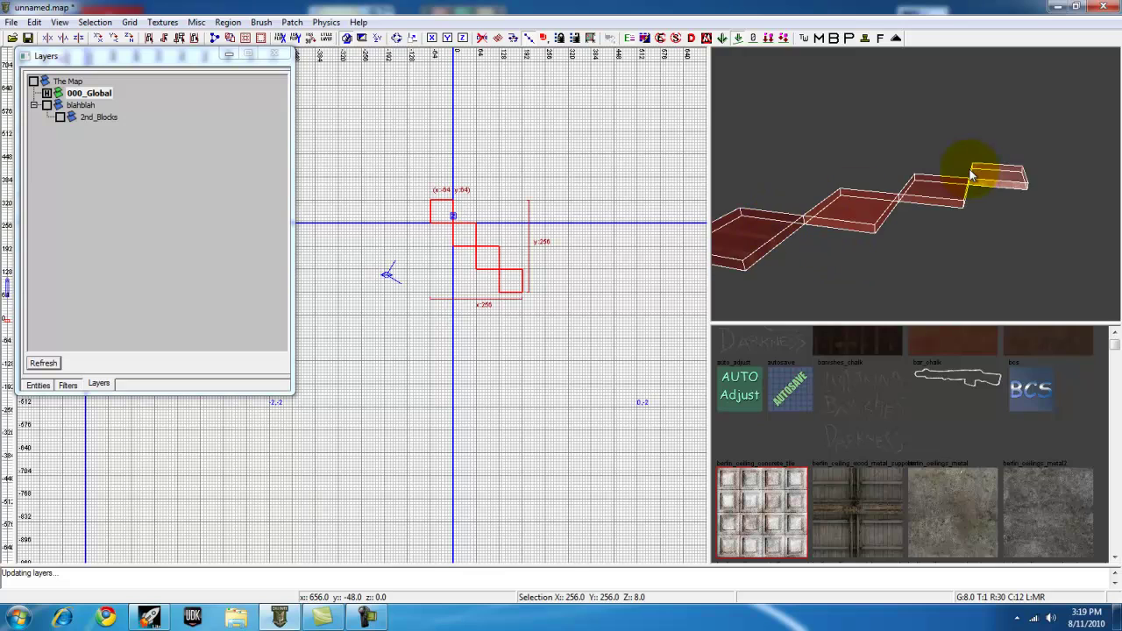
# - Show the 000_Global layer again and deselect the four connected brushes
pyautogui.click(47, 95)
pyautogui.moveTo(877, 211); pyautogui.dragTo(912, 210, button='right')
pyautogui.keyDown('shift'); pyautogui.moveTo(974, 195); pyautogui.dragTo(807, 264); pyautogui.keyUp('shift')
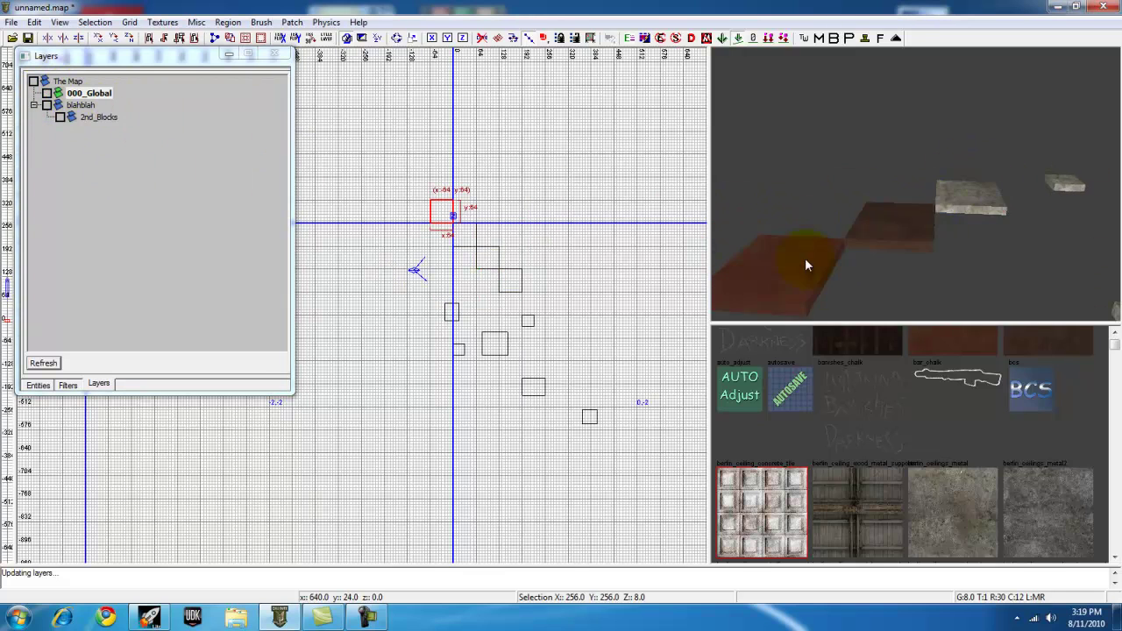
pyautogui.moveTo(807, 264)
pyautogui.mouseDown(button='right')
pyautogui.moveTo(772, 268)
pyautogui.moveTo(791, 264)
pyautogui.mouseUp(button='right')
pyautogui.keyDown('shift'); pyautogui.click(772, 268); pyautogui.keyUp('shift')
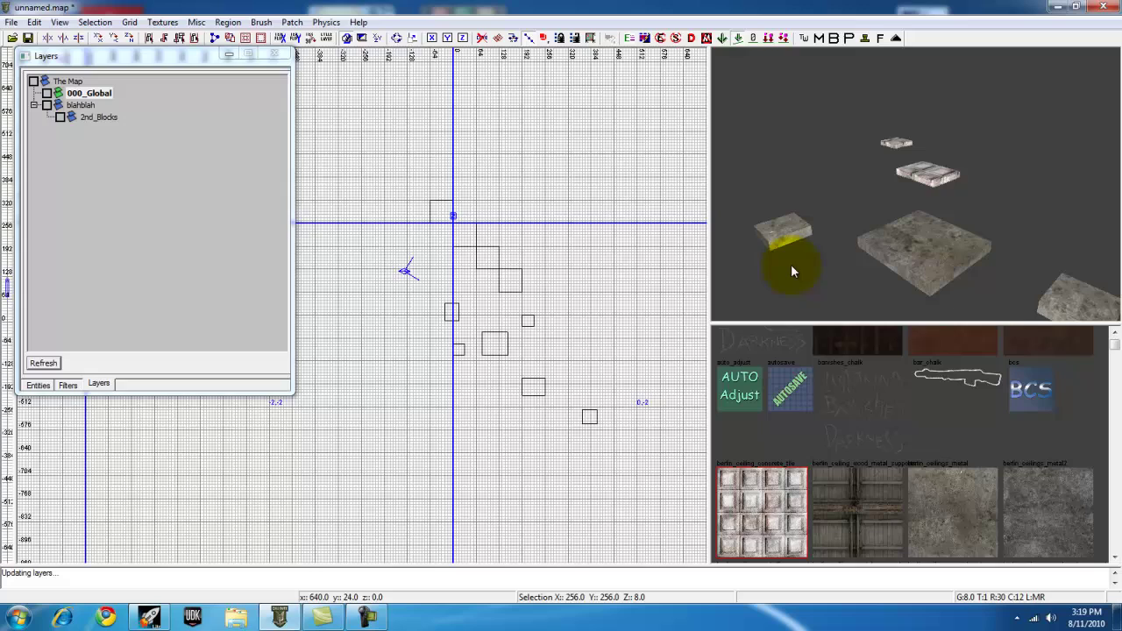
# - Collapse the blahblah layer so its child layer is folded away in the layer tree
pyautogui.click(33, 105)
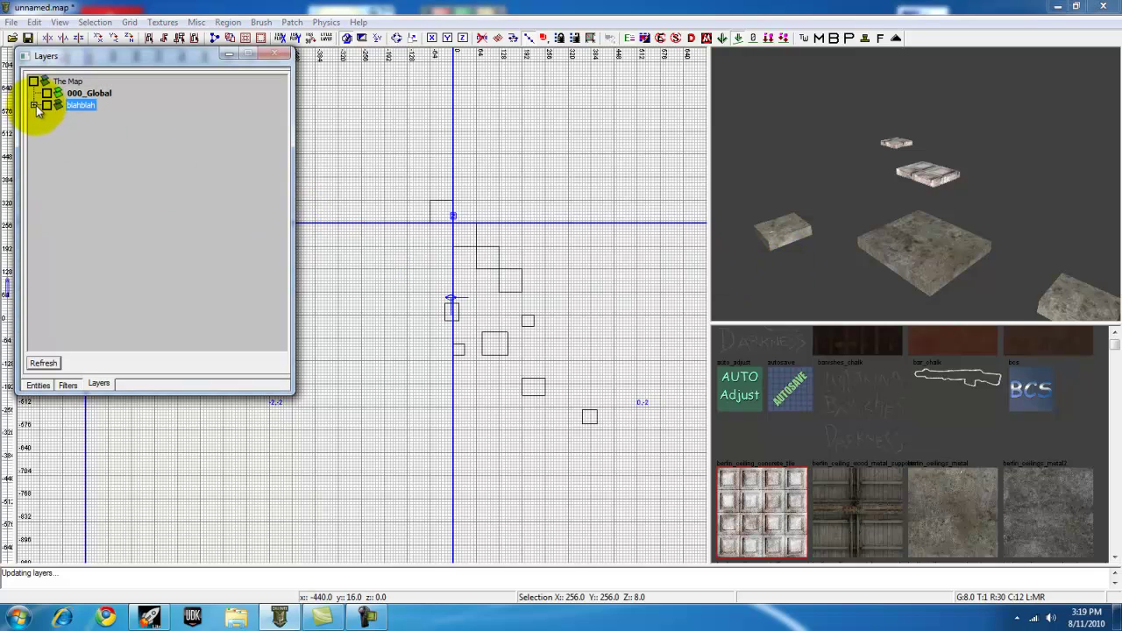
pyautogui.rightClick(57, 100)
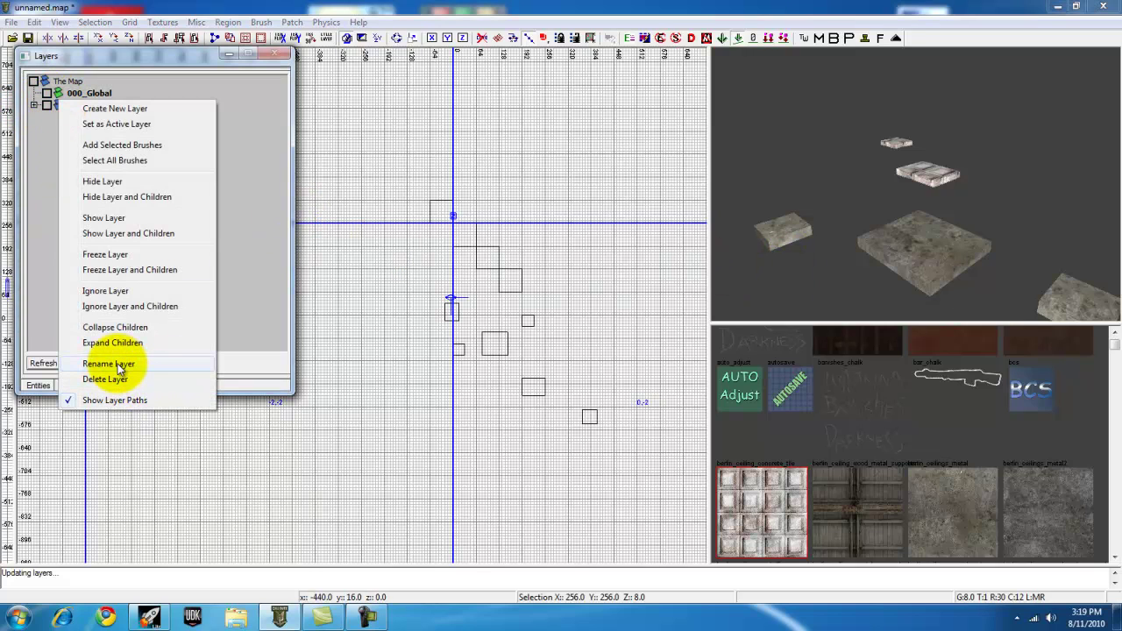
pyautogui.click(80, 84)
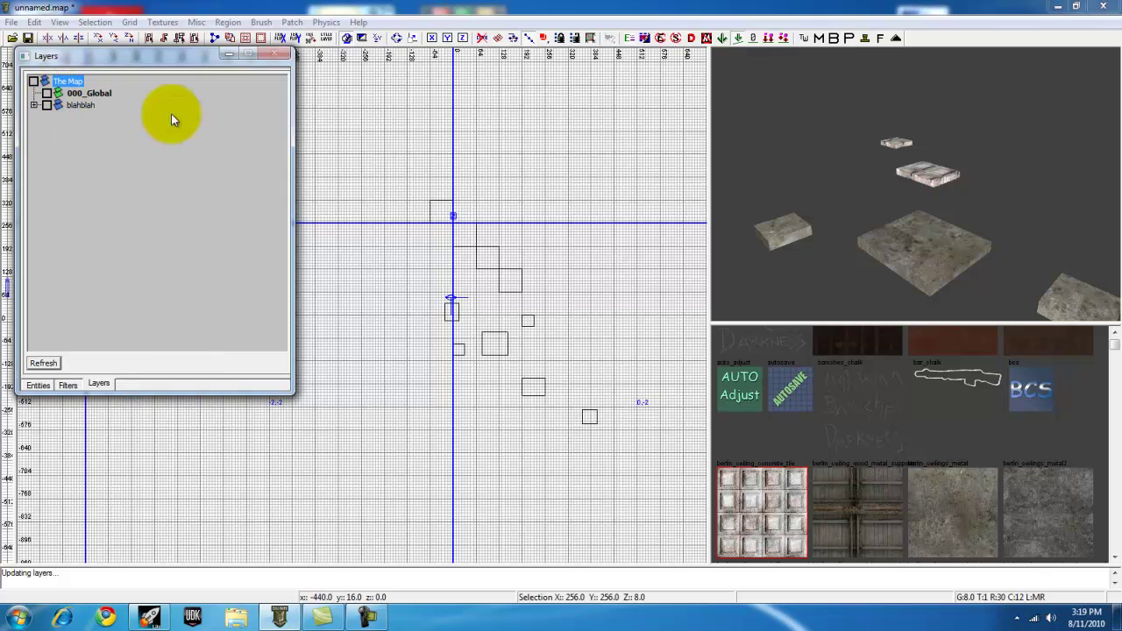
pyautogui.moveTo(830, 199); pyautogui.dragTo(822, 197, button='right')
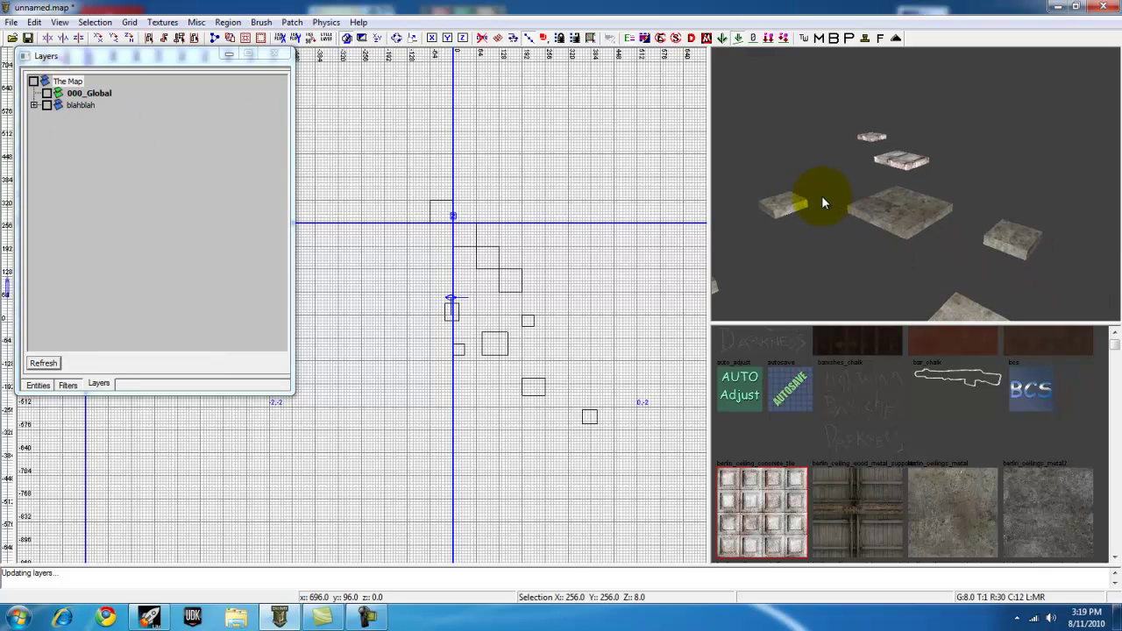
# - Toggle the blahblah layer's visibility off and on again, and close the Layers window
pyautogui.click(47, 105)
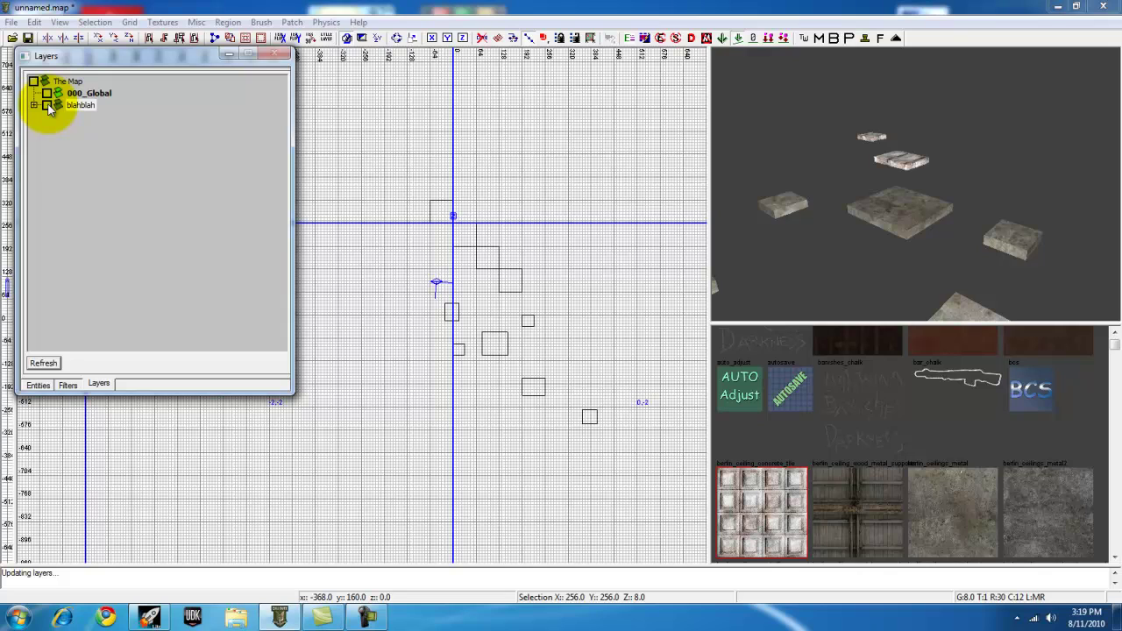
pyautogui.click(48, 106)
pyautogui.click(59, 104)
pyautogui.moveTo(866, 254)
pyautogui.mouseDown(button='right')
pyautogui.moveTo(877, 264)
pyautogui.moveTo(880, 250)
pyautogui.moveTo(877, 268)
pyautogui.mouseUp(button='right')
pyautogui.click(59, 105)
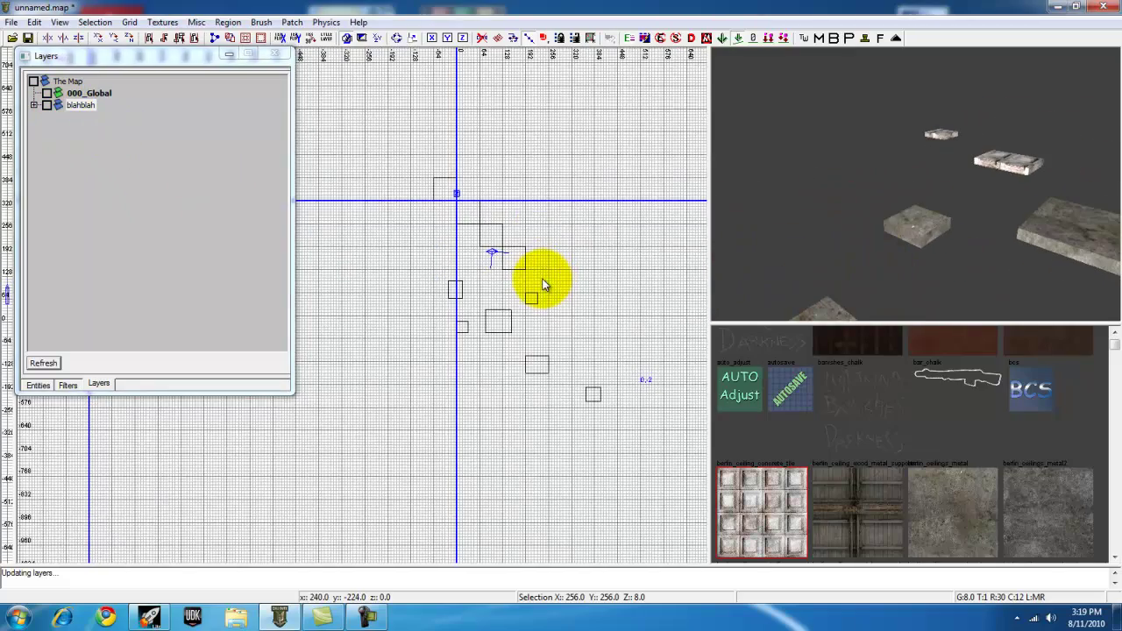
pyautogui.press('l')
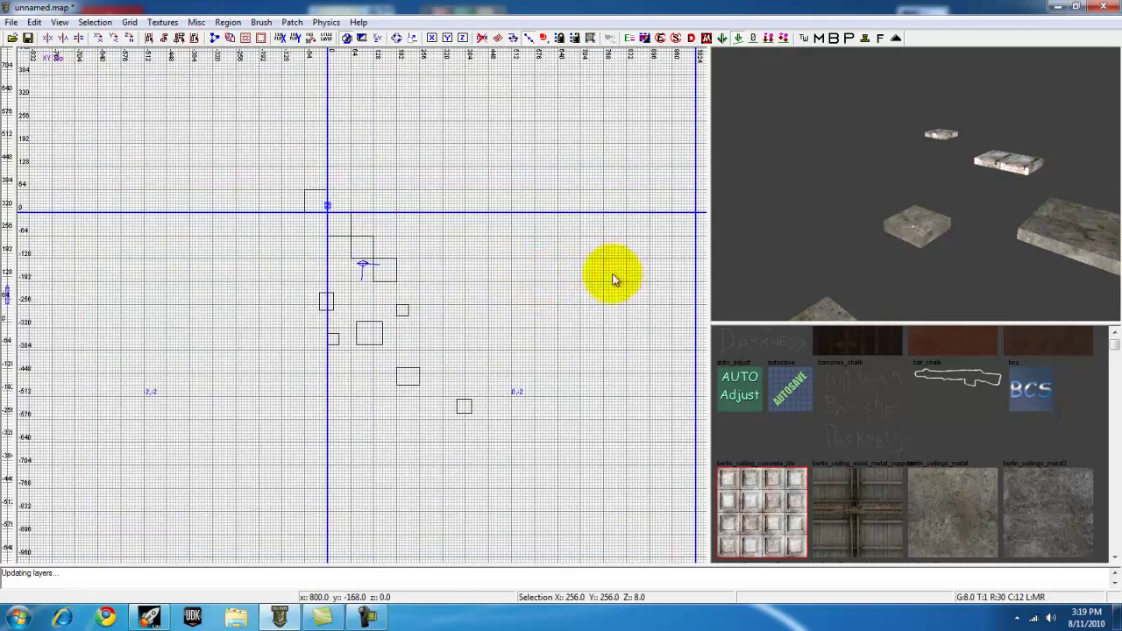